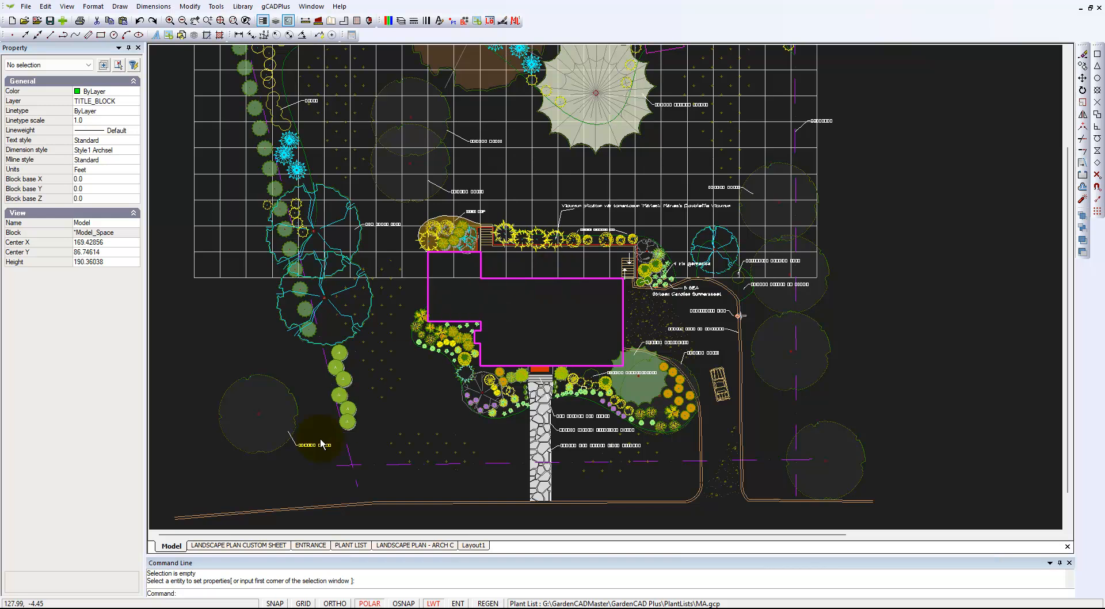
- Open the LANDSCAPE PLAN - ARCH C layout and show the area between the plant schedule and the title block
click(173, 546)
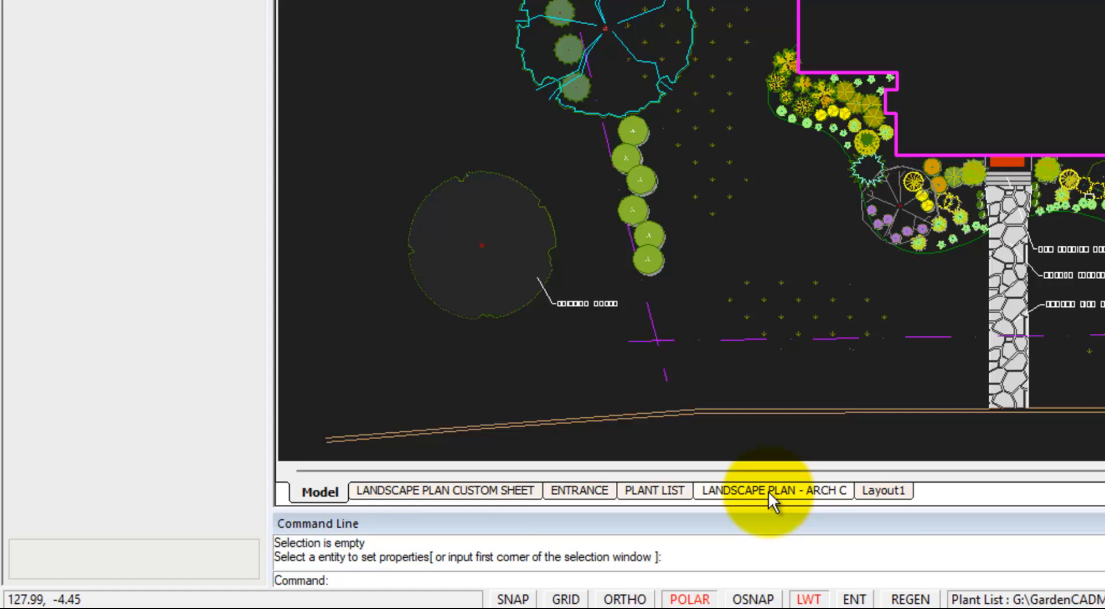
click(595, 518)
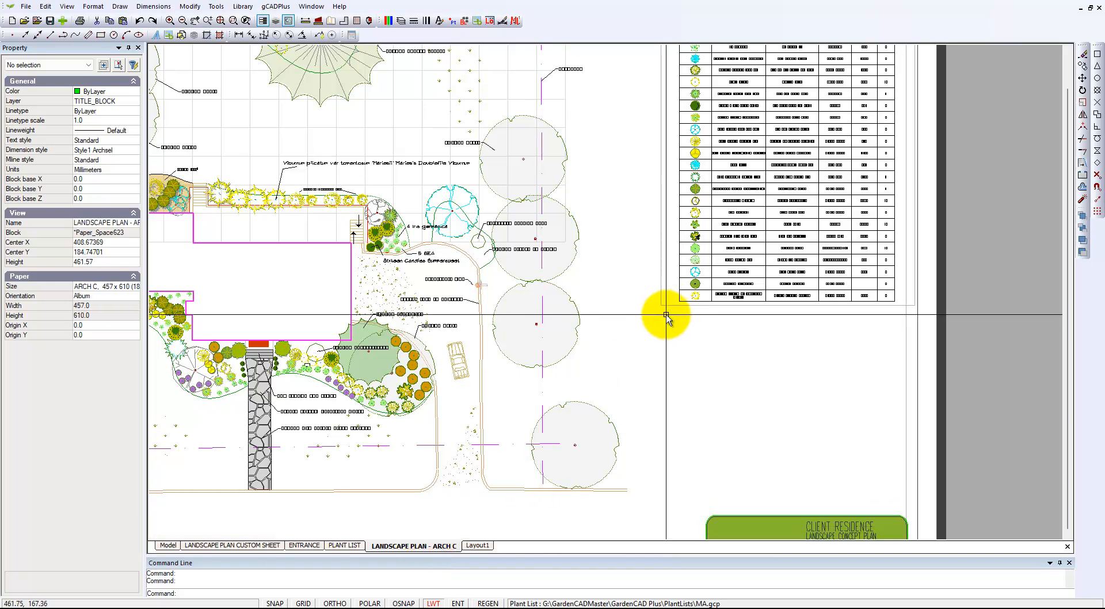
scroll(670, 308, down, 3)
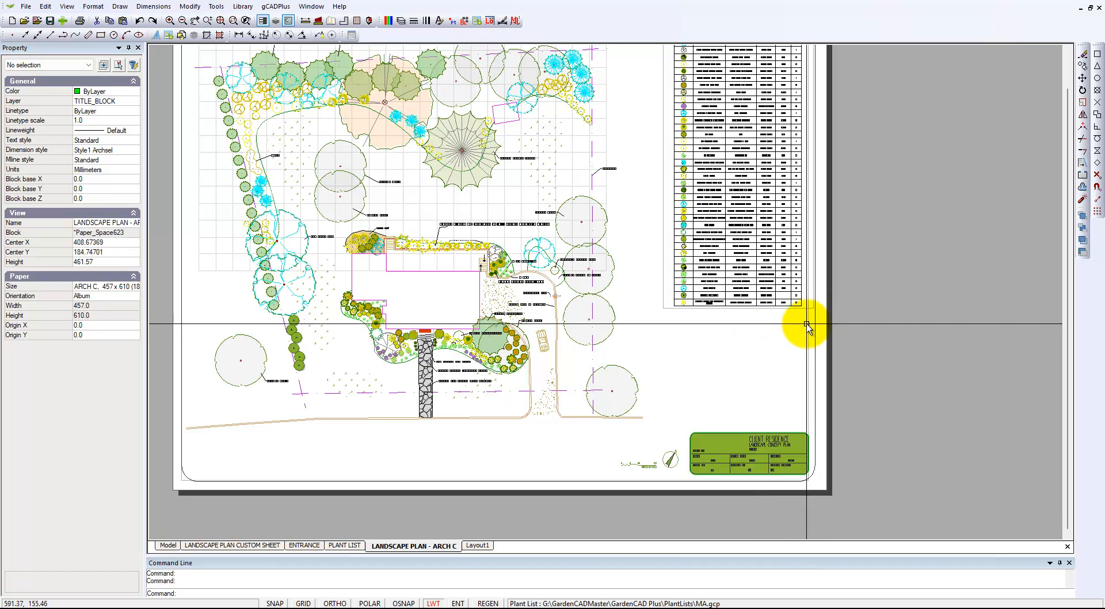
scroll(814, 310, up, 2)
scroll(814, 311, up, 1)
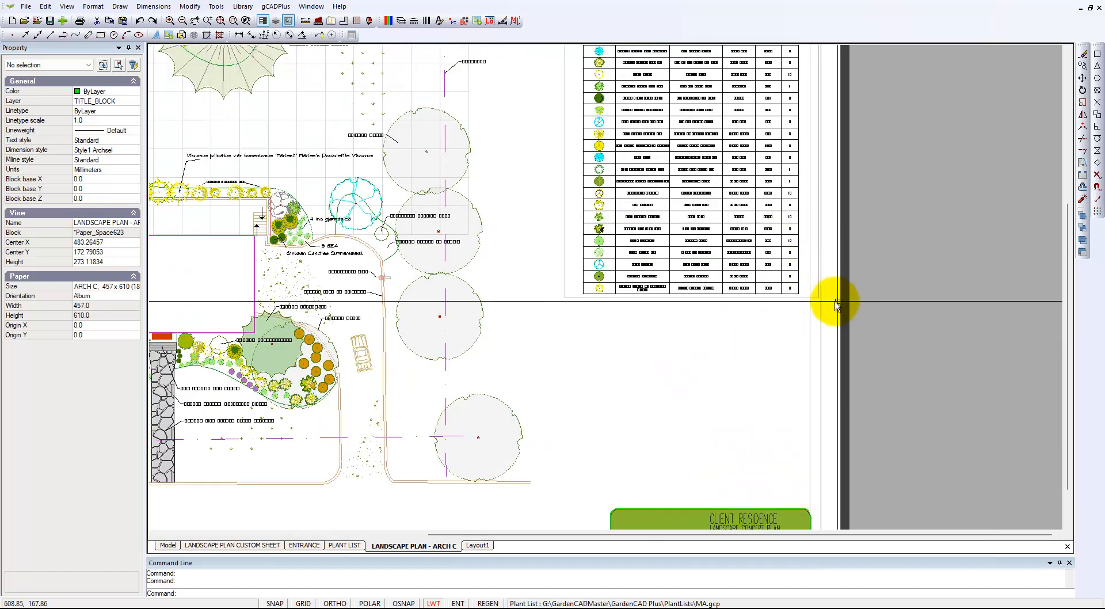
- Select the plant schedule viewport and the main plan viewport to identify their boundaries, and clear the selection
click(817, 297)
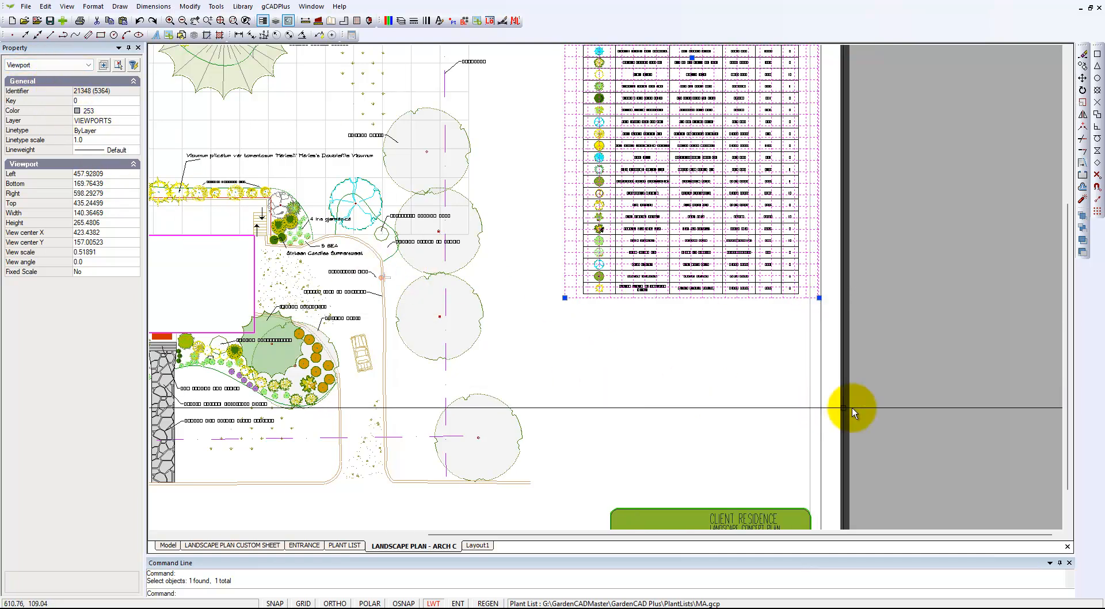
click(812, 409)
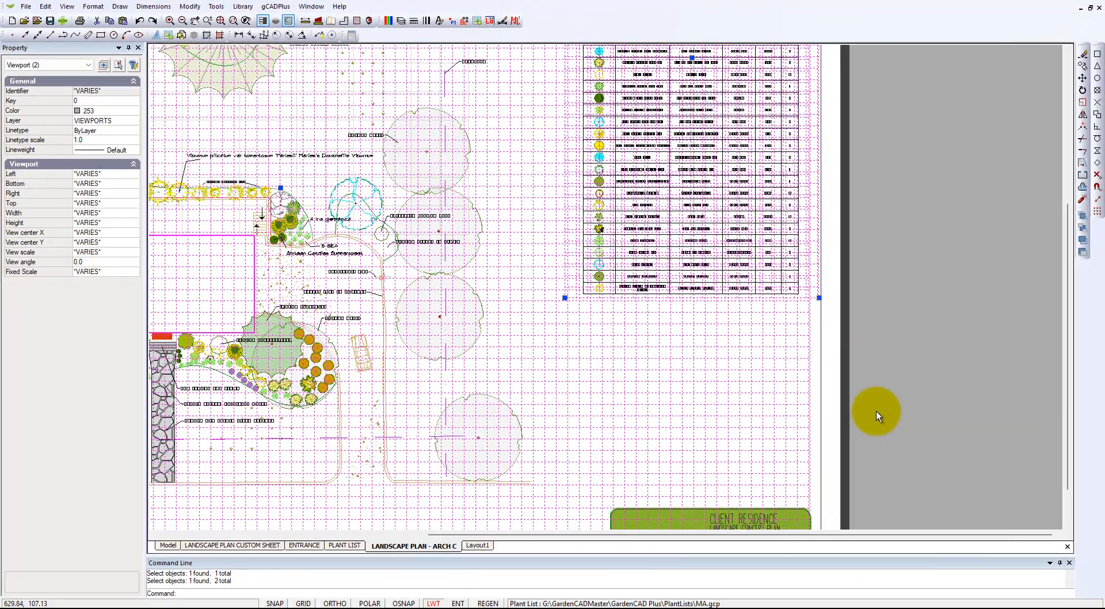
key(Escape)
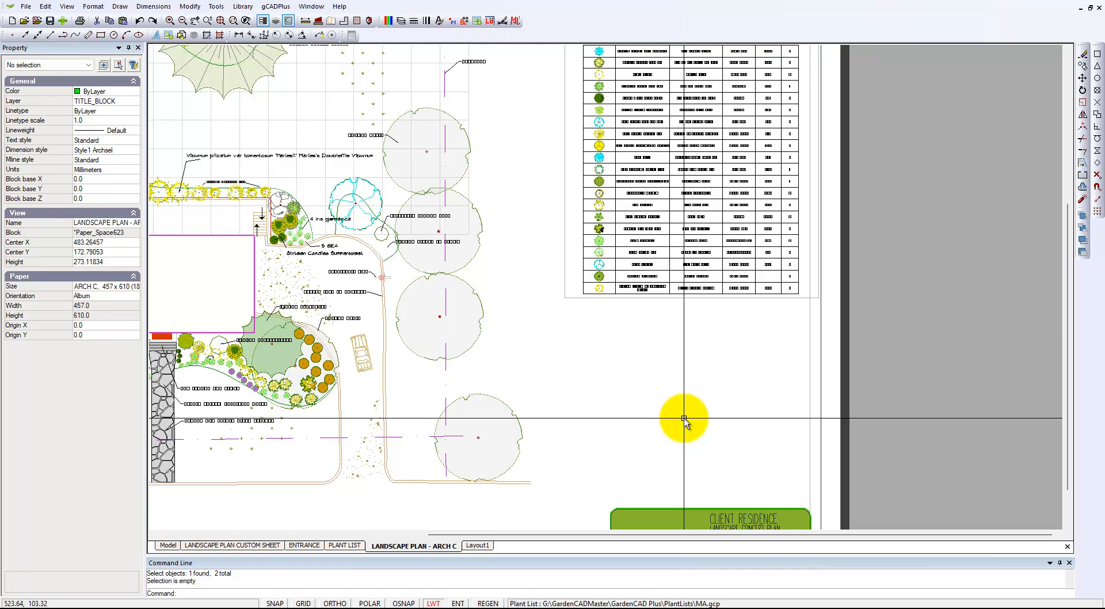
- Set Fixed Scale to No for the main landscape plan viewport and deselect it
scroll(691, 410, down, 1)
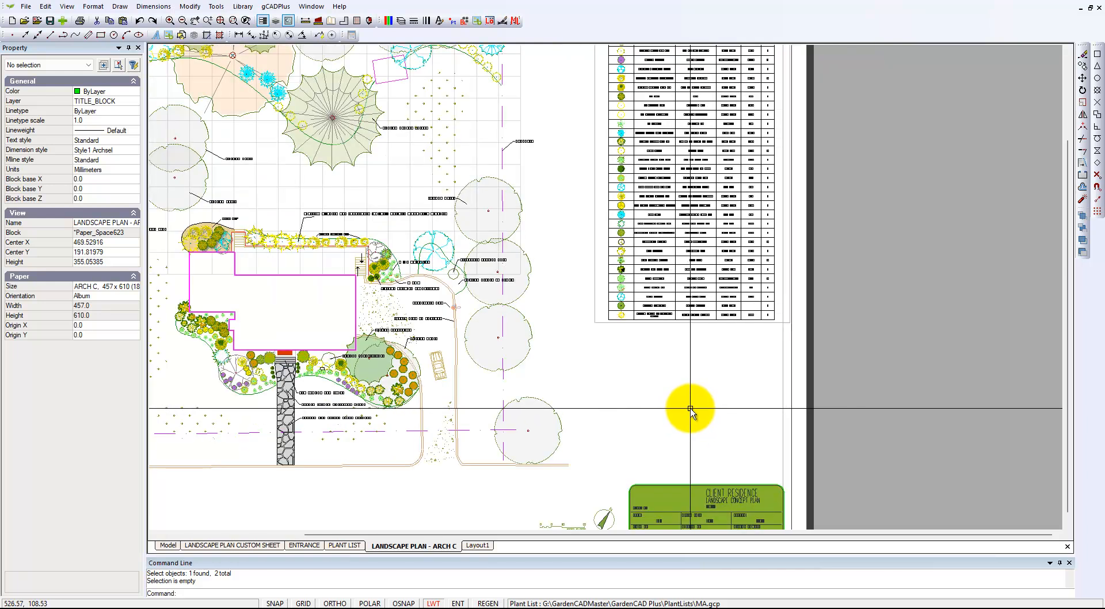
click(784, 425)
key(F7)
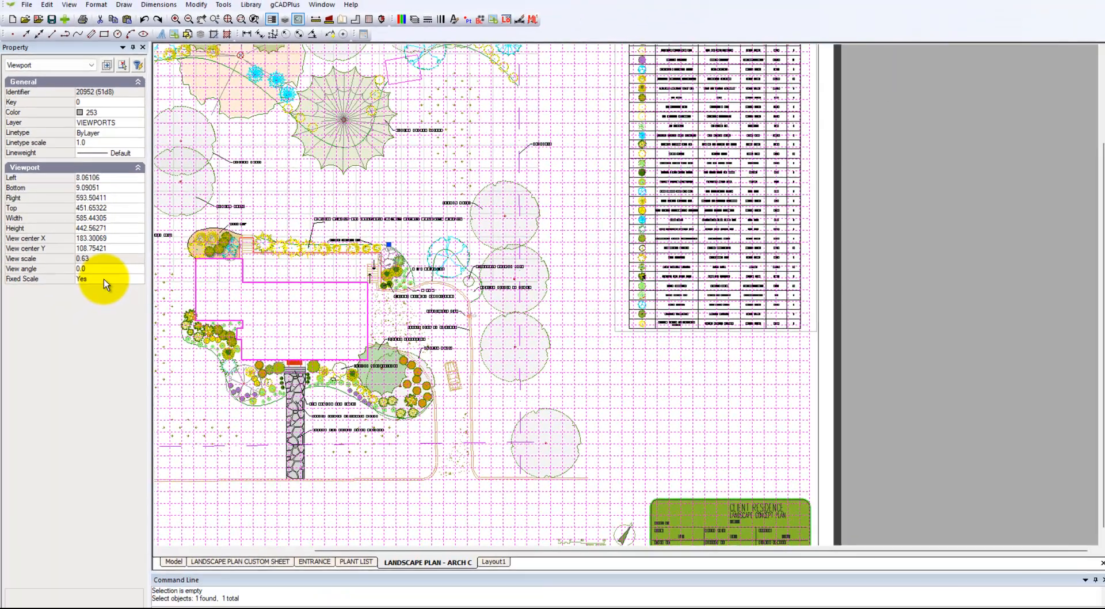
click(145, 367)
double_click(157, 366)
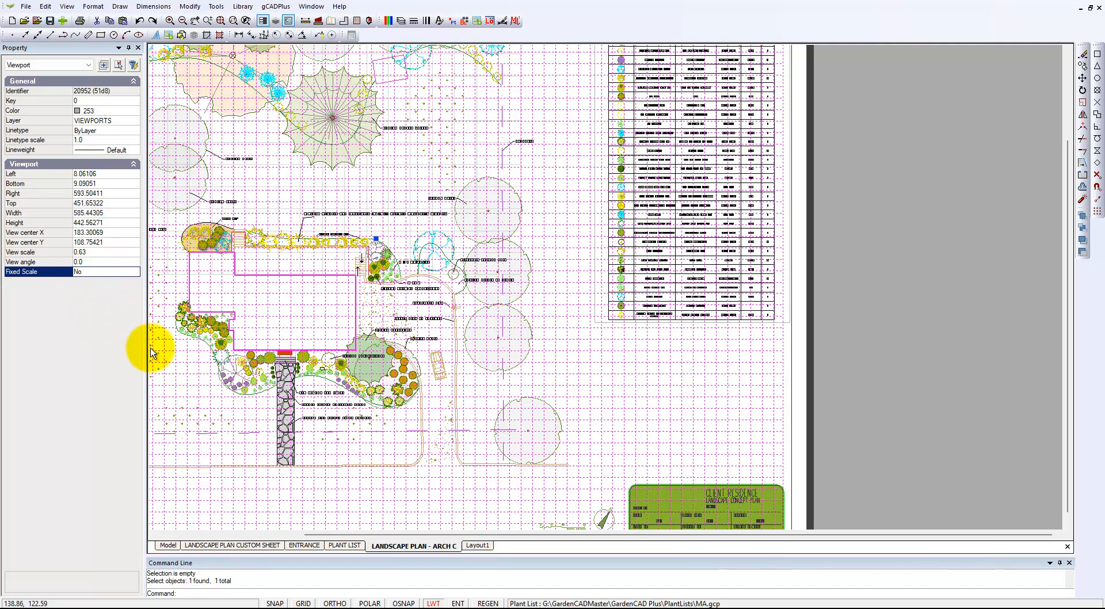
key(Escape)
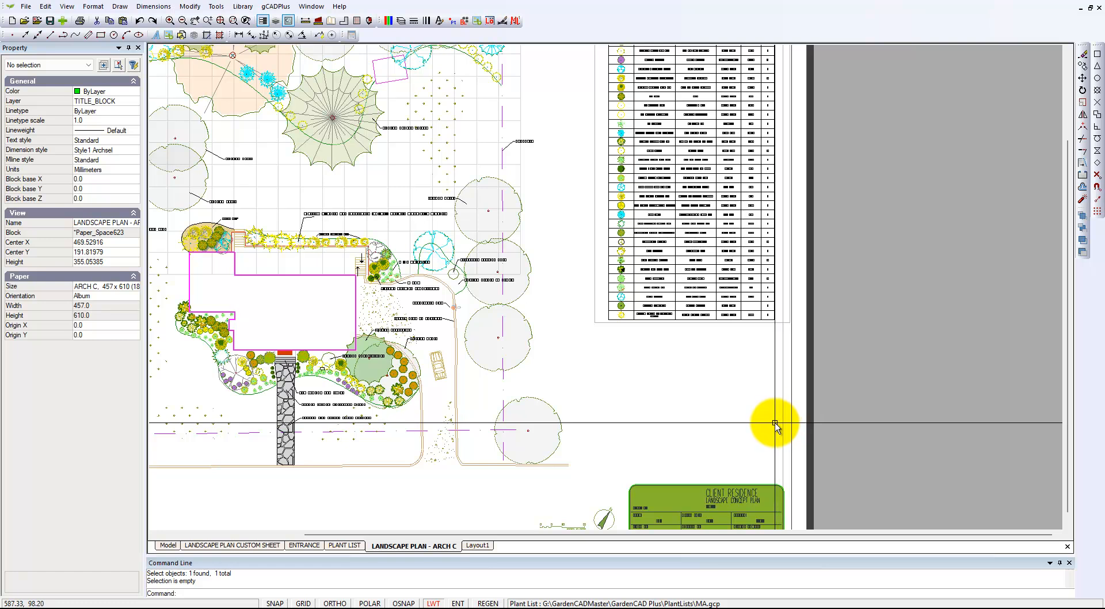
- Open the main plan viewport's frame in model space, enlarge it slightly from a corner, and display it on the layout
scroll(777, 424, down, 3)
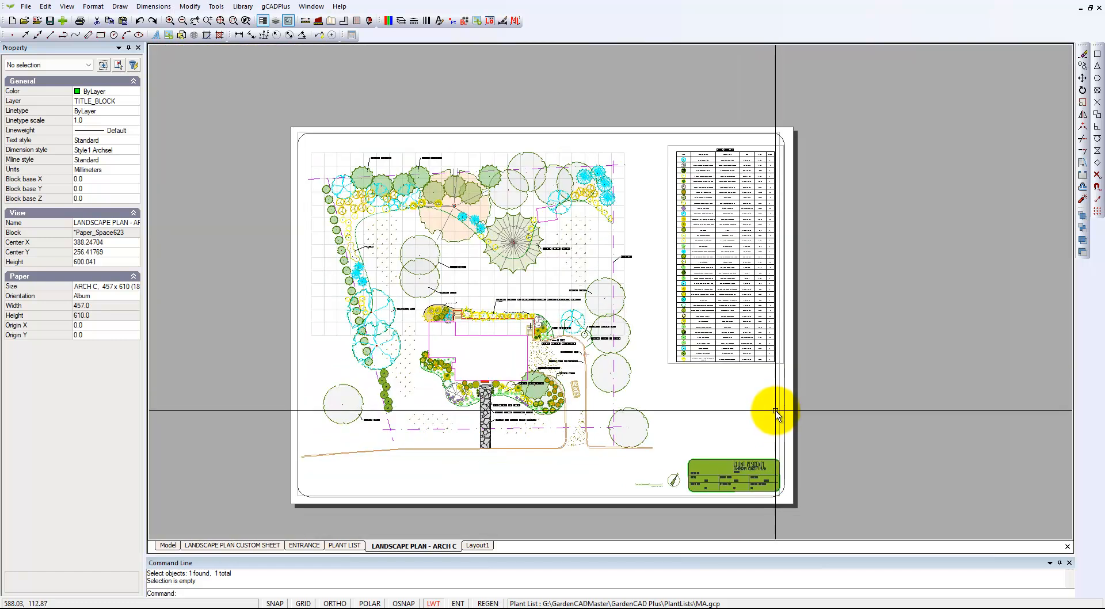
double_click(776, 410)
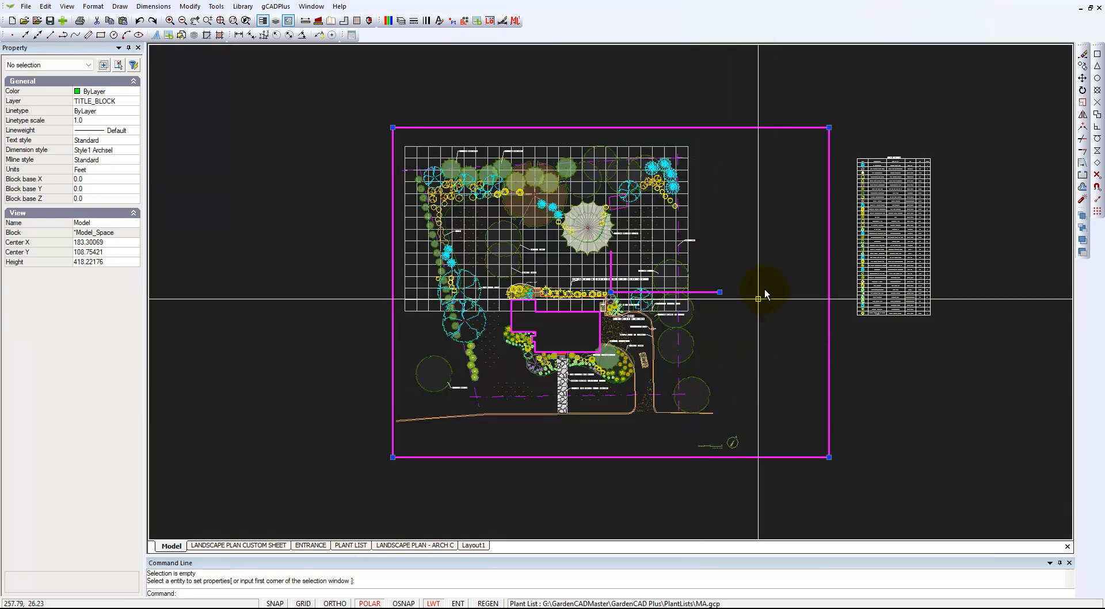
click(829, 127)
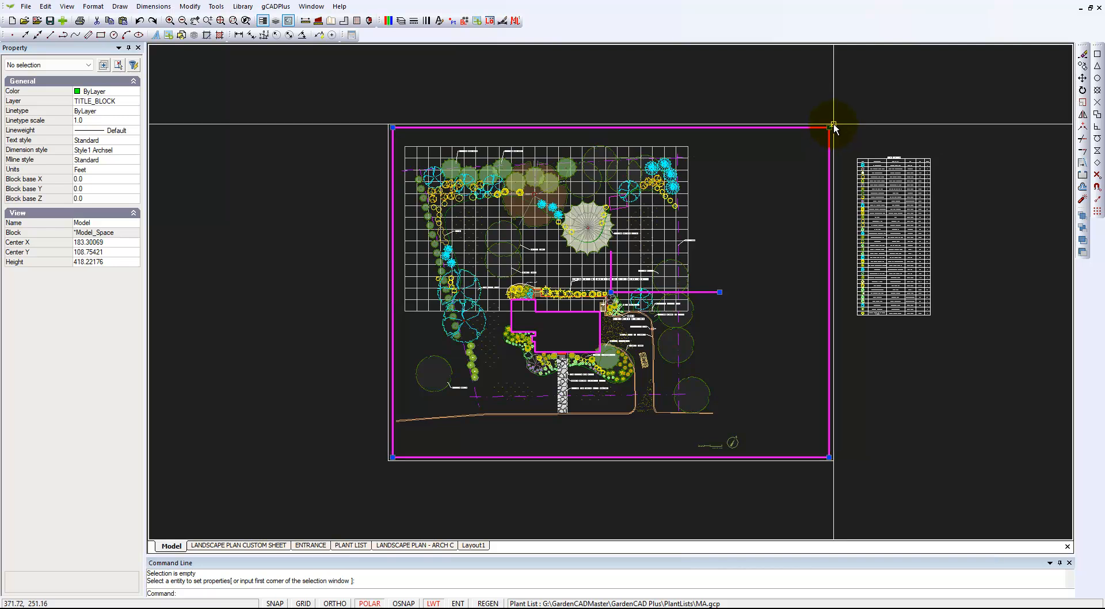
click(833, 123)
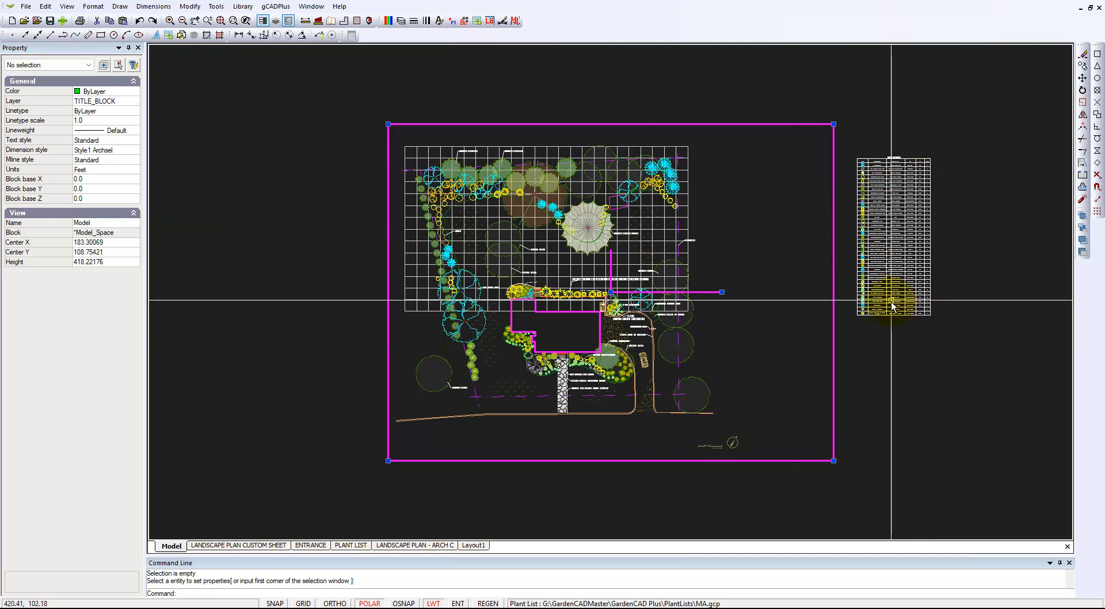
right_click(803, 156)
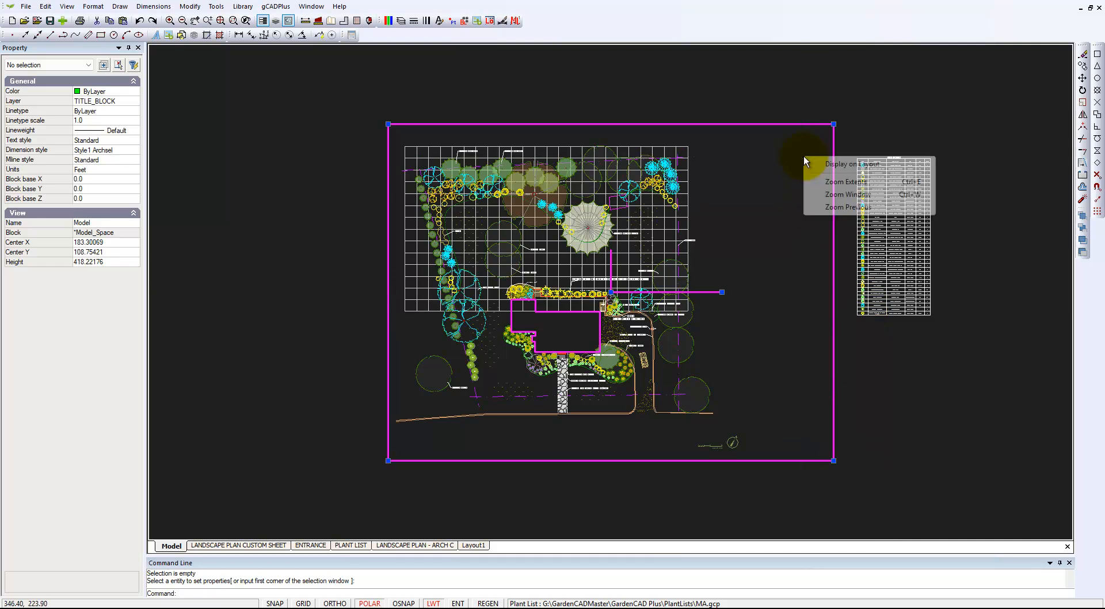
click(833, 168)
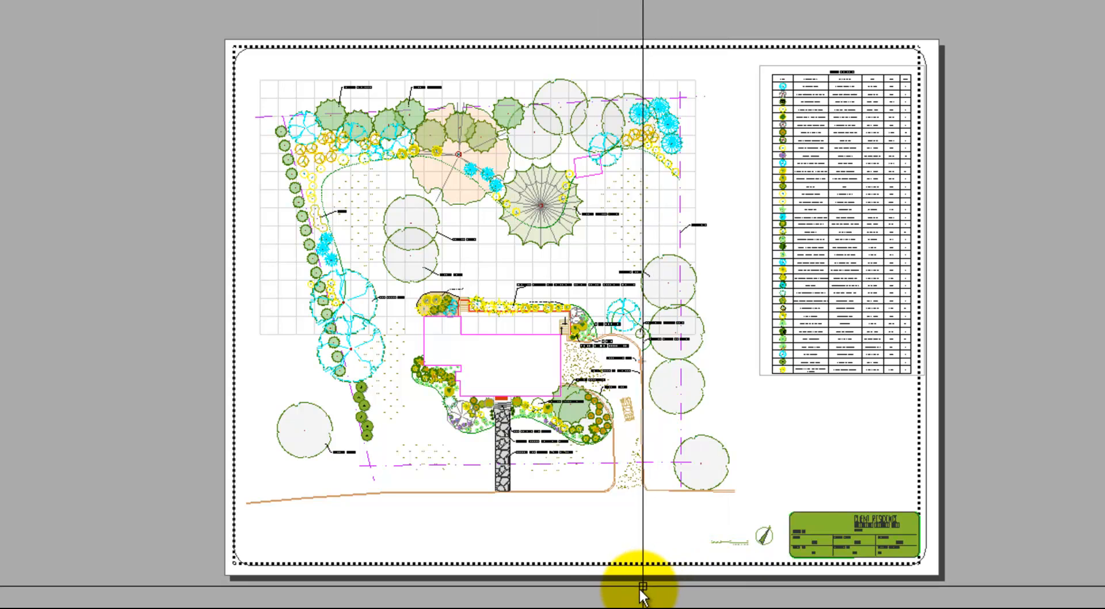
- Select the main plan viewport to check its view scale and fixed-scale setting, and deselect it
scroll(647, 585, up, 2)
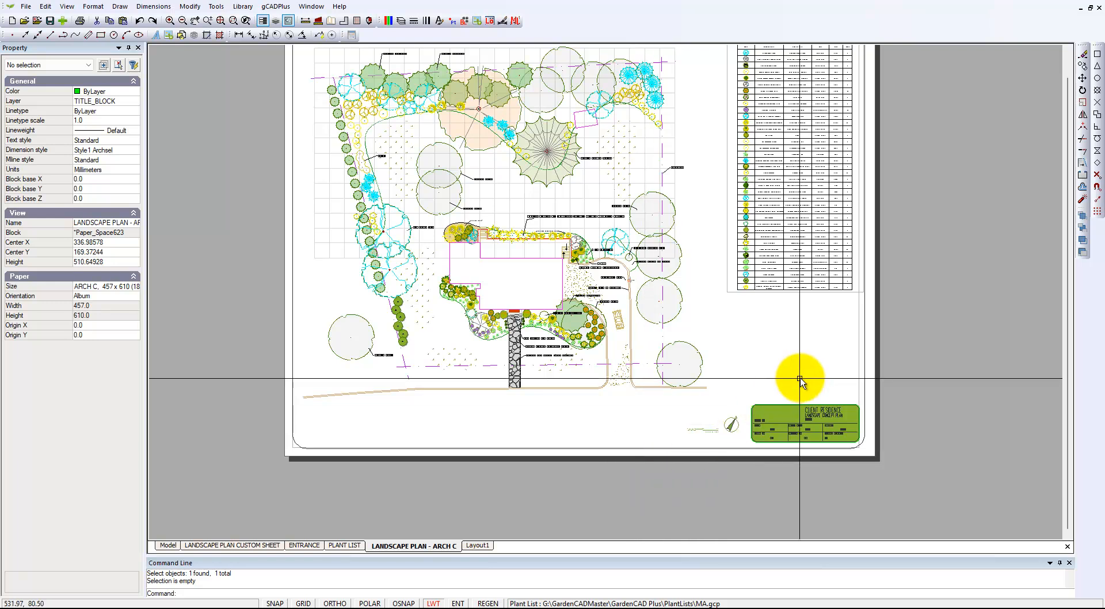
click(859, 386)
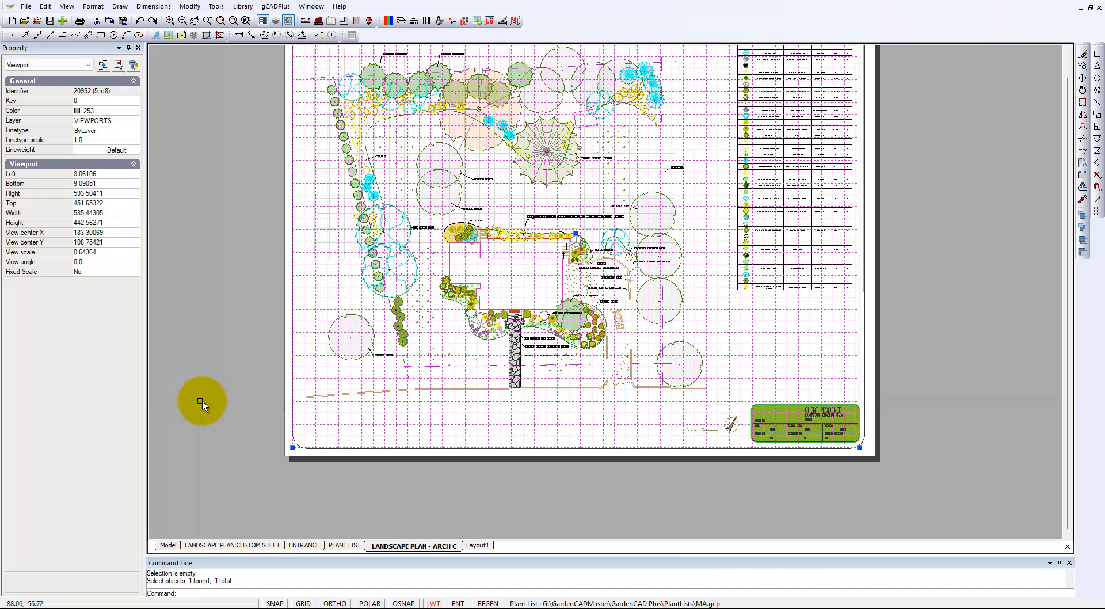
key(Escape)
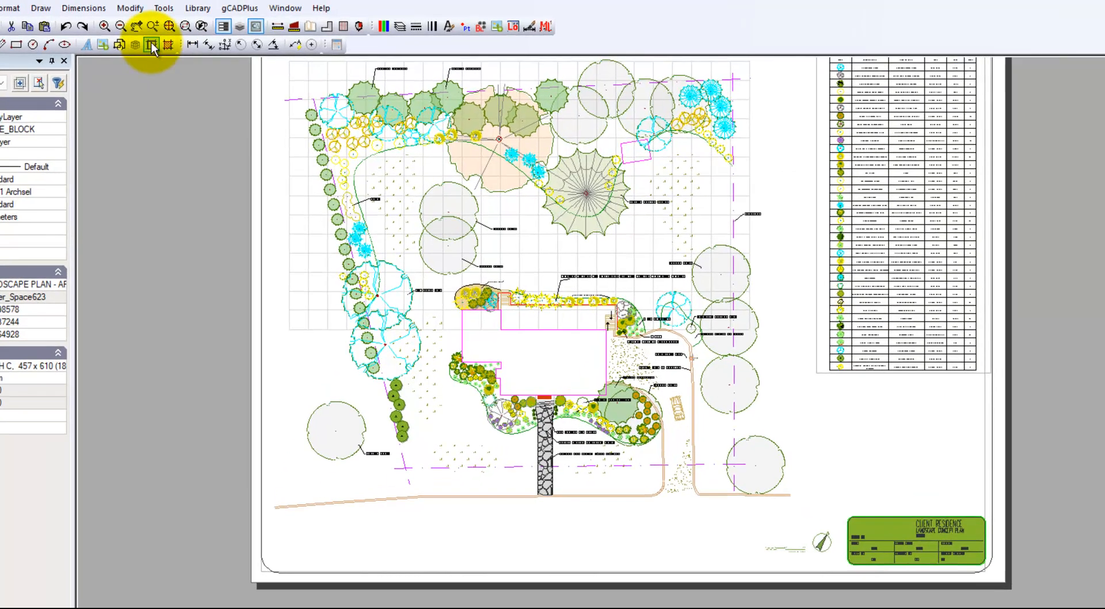
- Set the main plan viewport to a fixed Imperial scale of 1/128
click(132, 8)
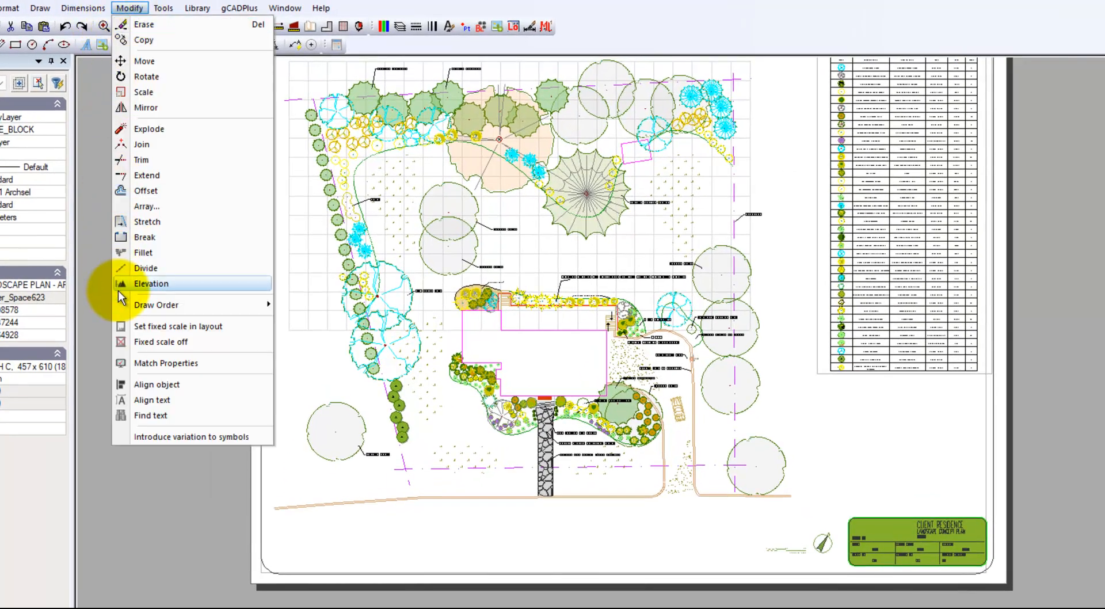
click(161, 327)
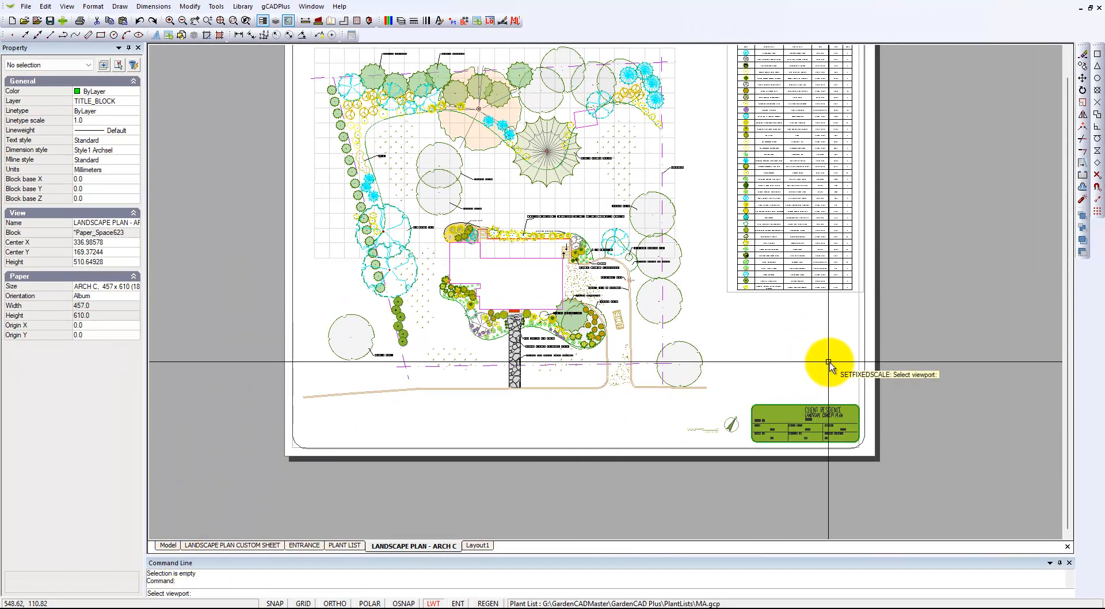
click(859, 391)
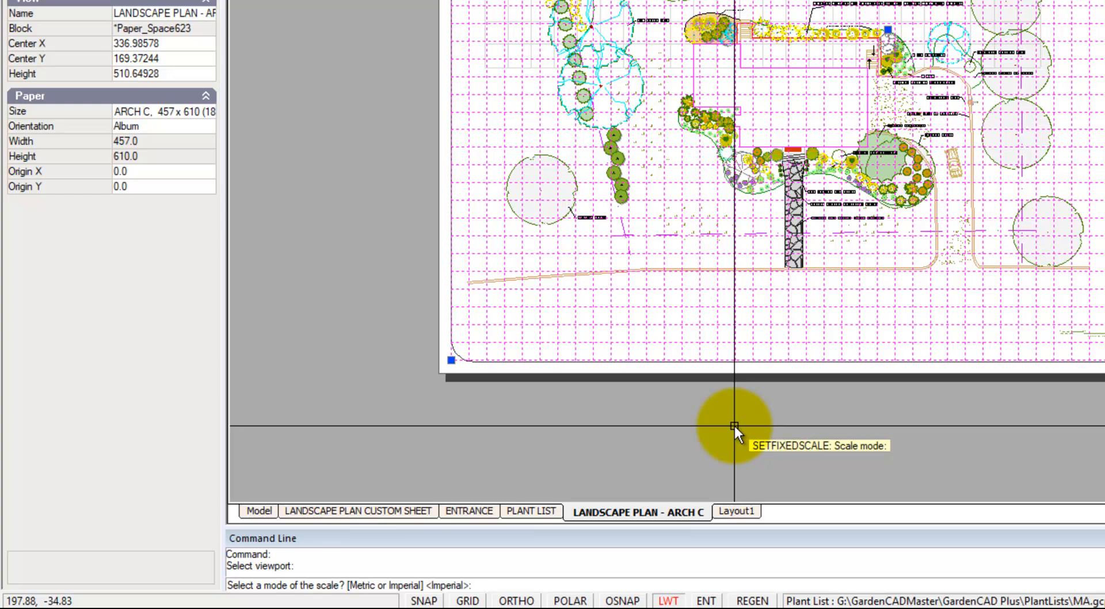
key(Return)
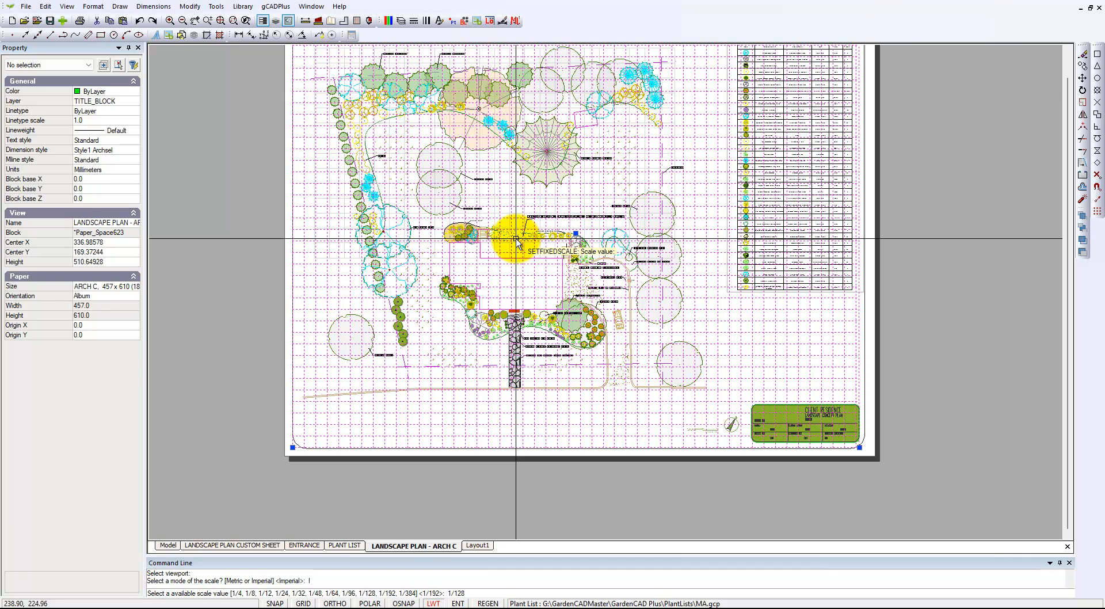
key(Return)
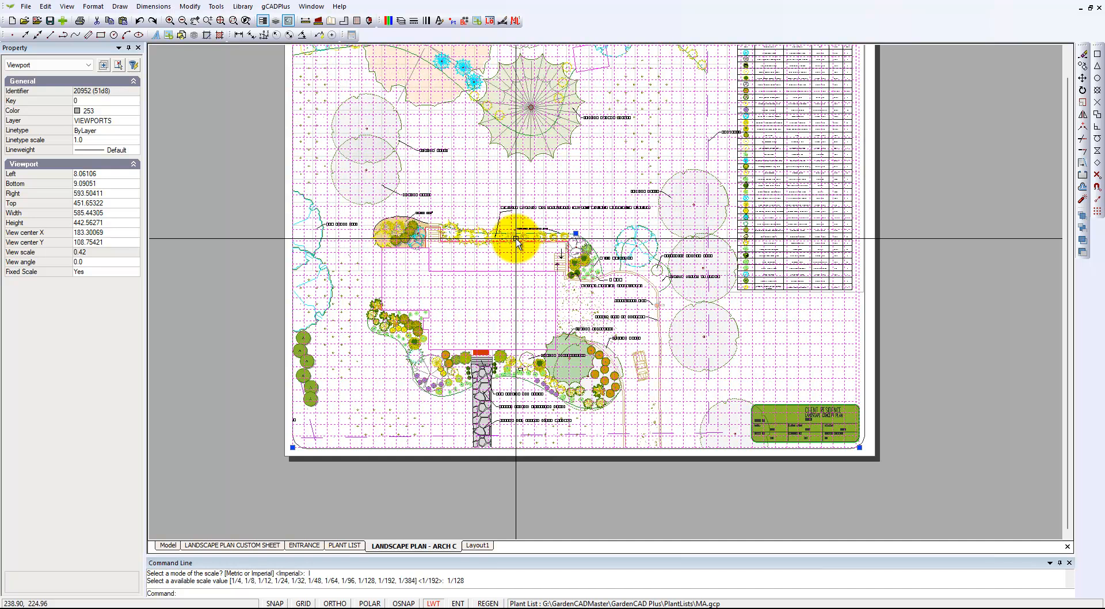
- Set the main plan viewport to a fixed Imperial scale of 1/192 and deselect it
right_click(250, 336)
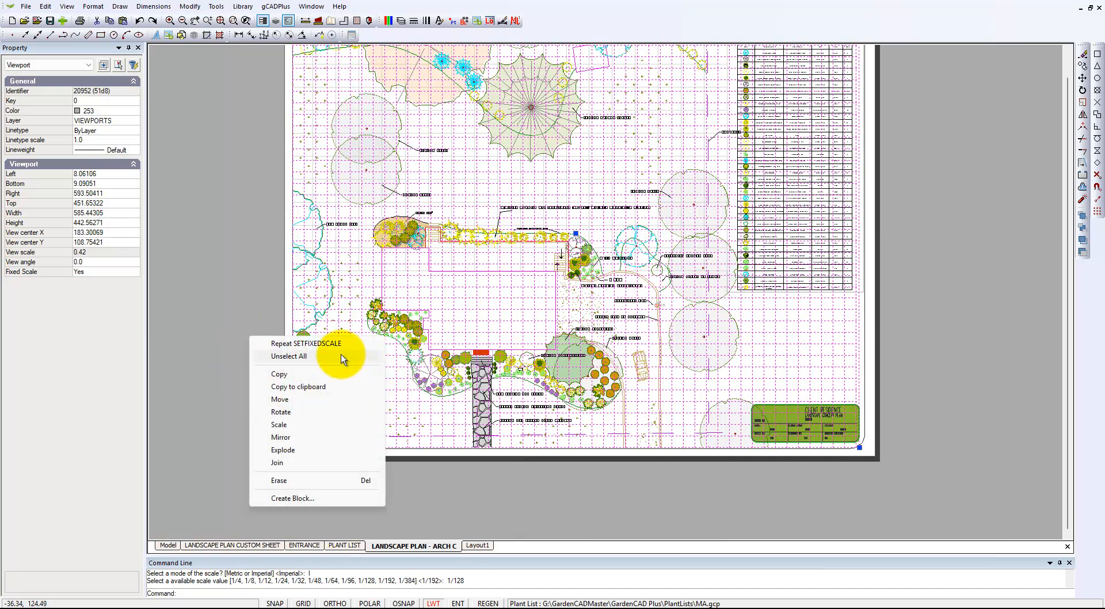
click(328, 344)
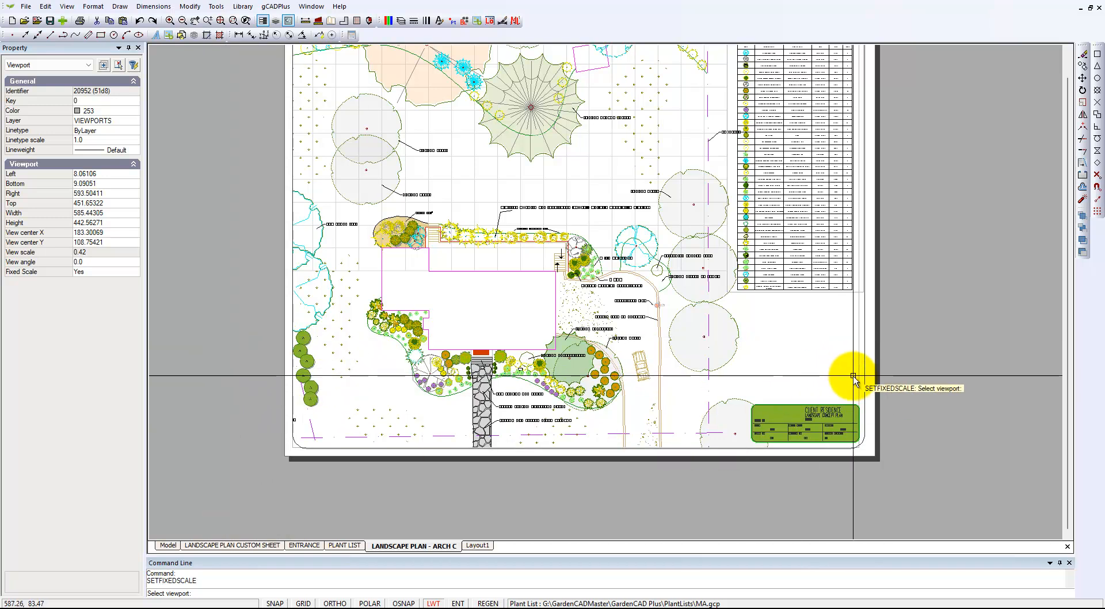
click(856, 387)
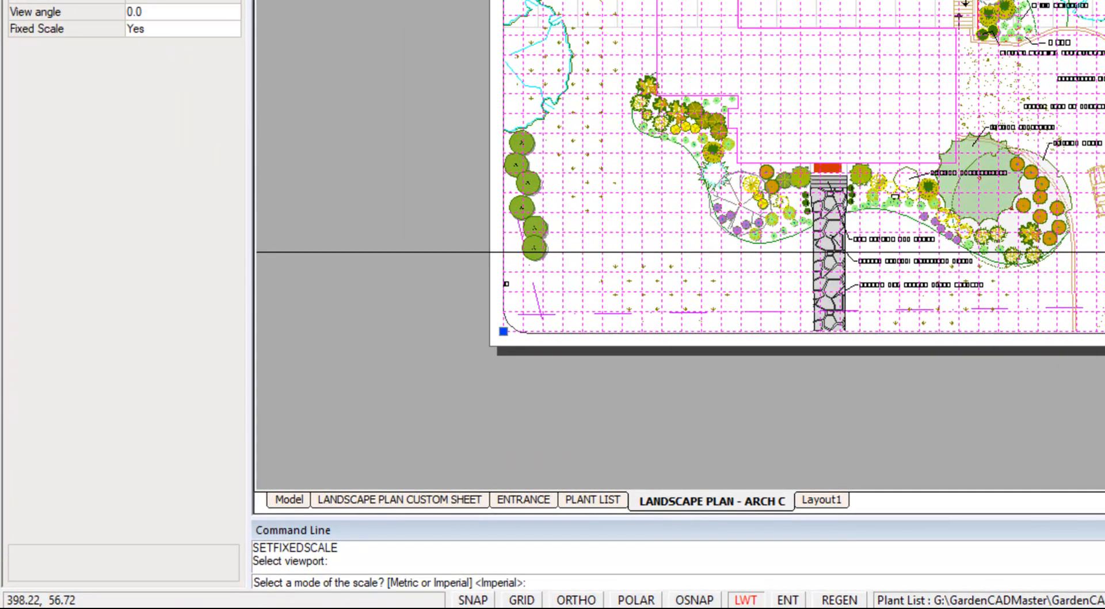
key(Return)
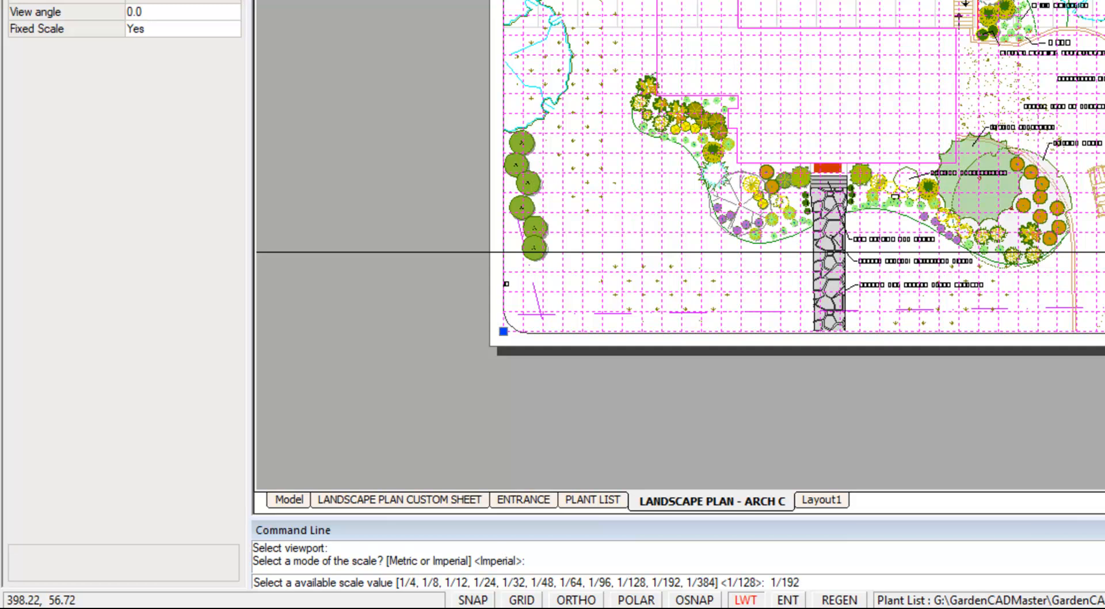
key(Return)
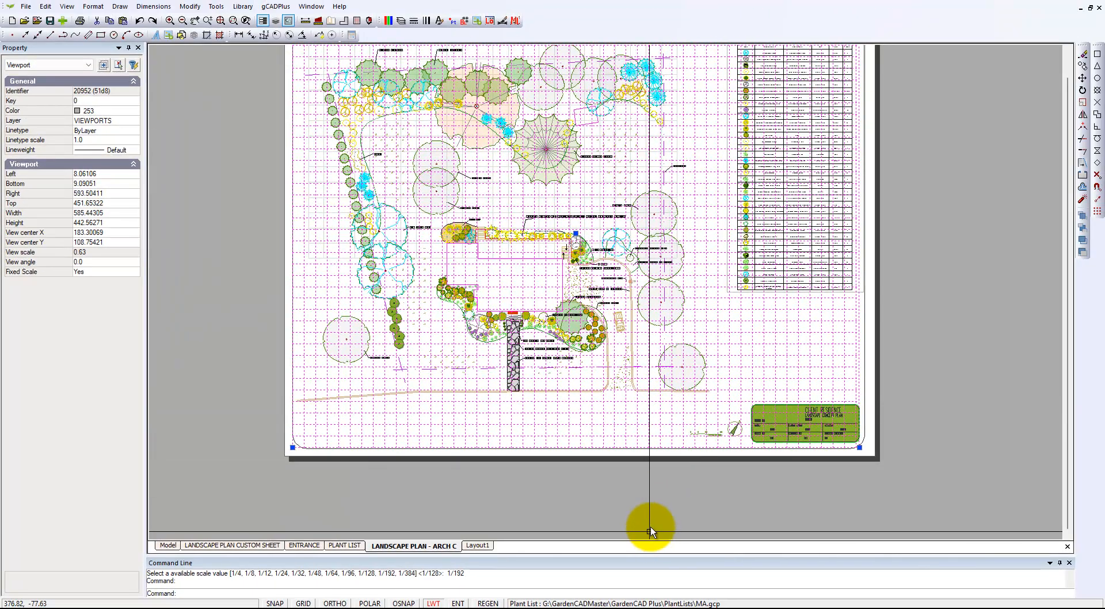
key(Escape)
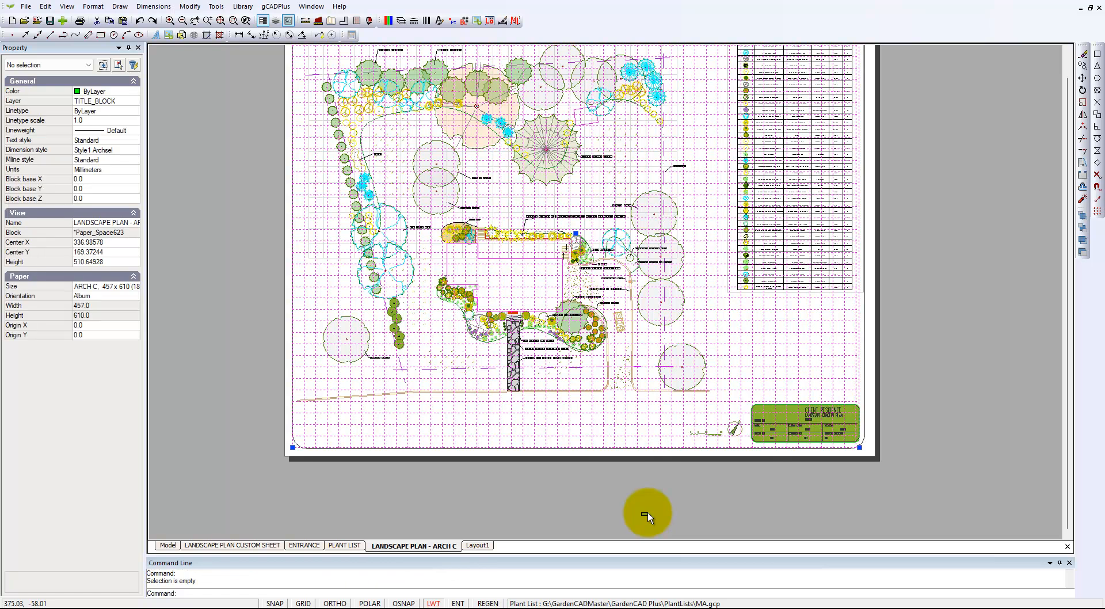
- Open the plant schedule viewport's frame in model space, tighten it slightly around the table, and display it on the layout
right_click(640, 489)
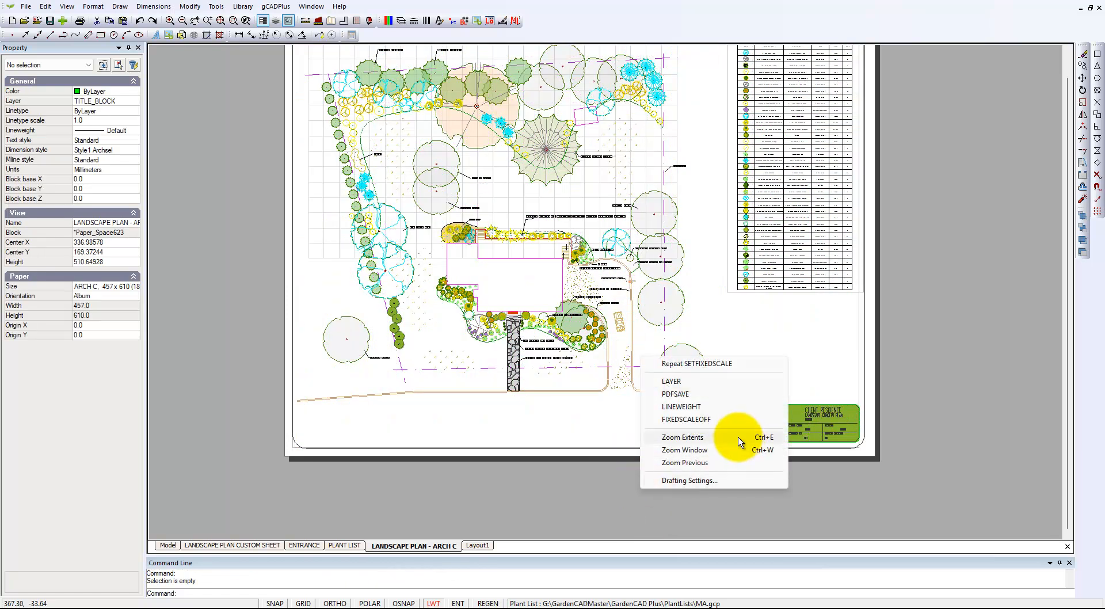
click(696, 438)
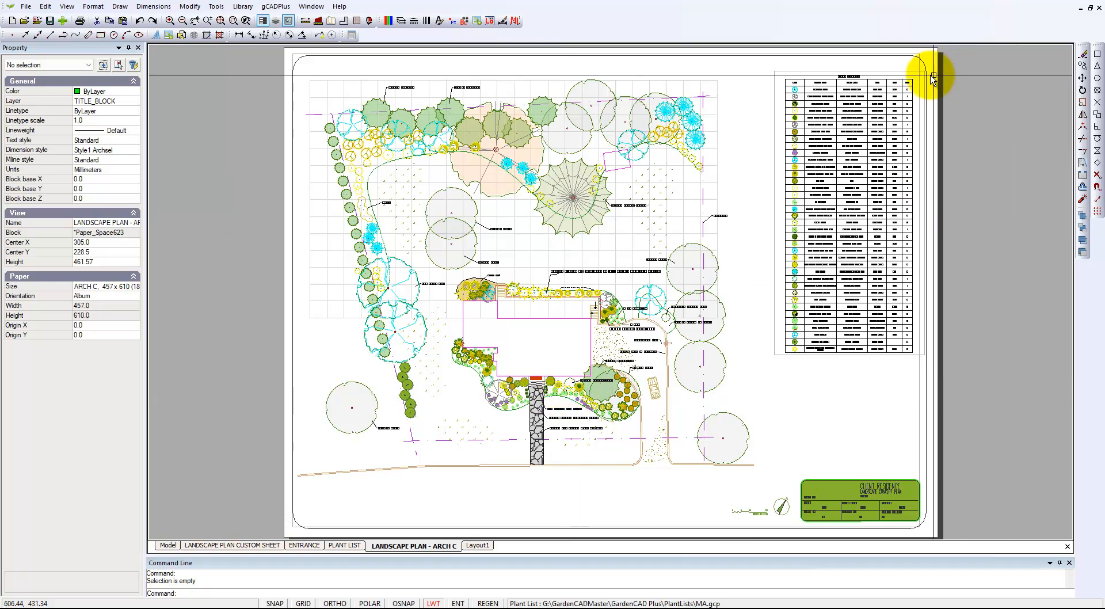
scroll(921, 71, up, 2)
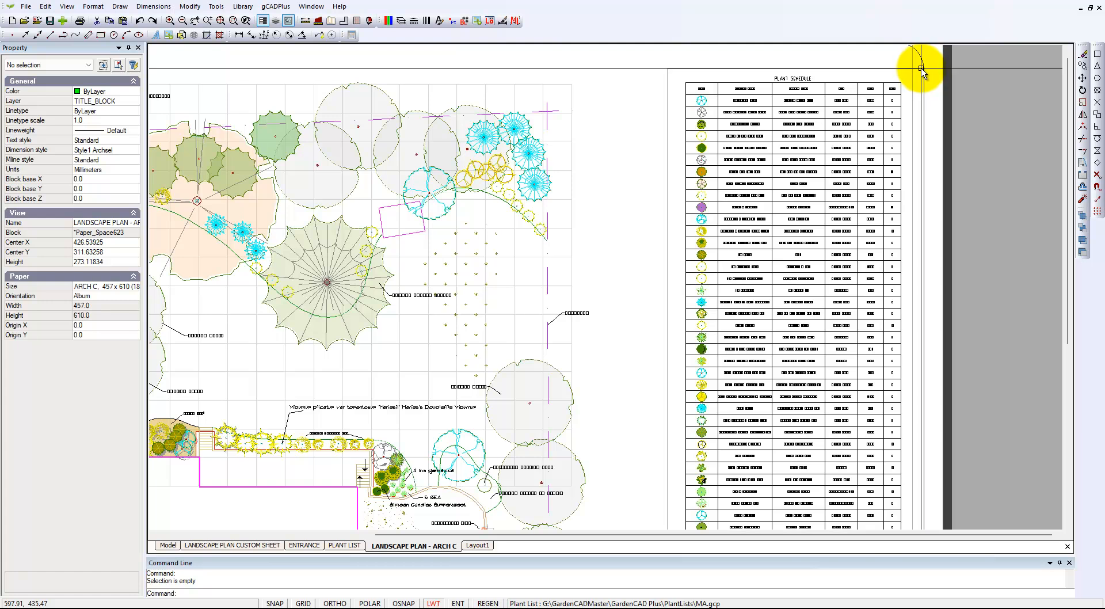
click(921, 70)
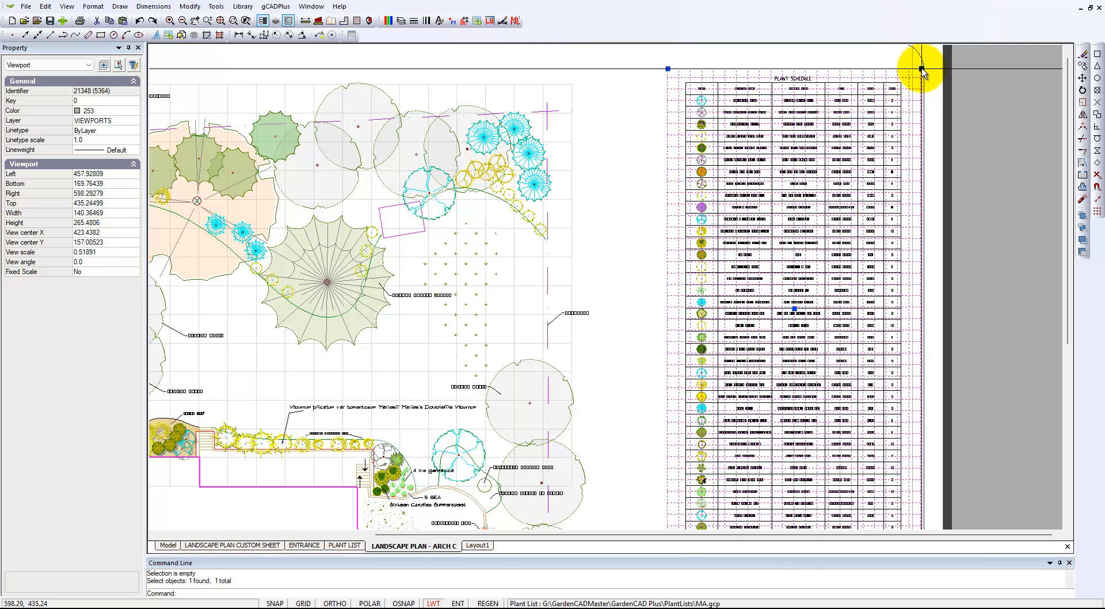
click(922, 69)
scroll(928, 76, up, 2)
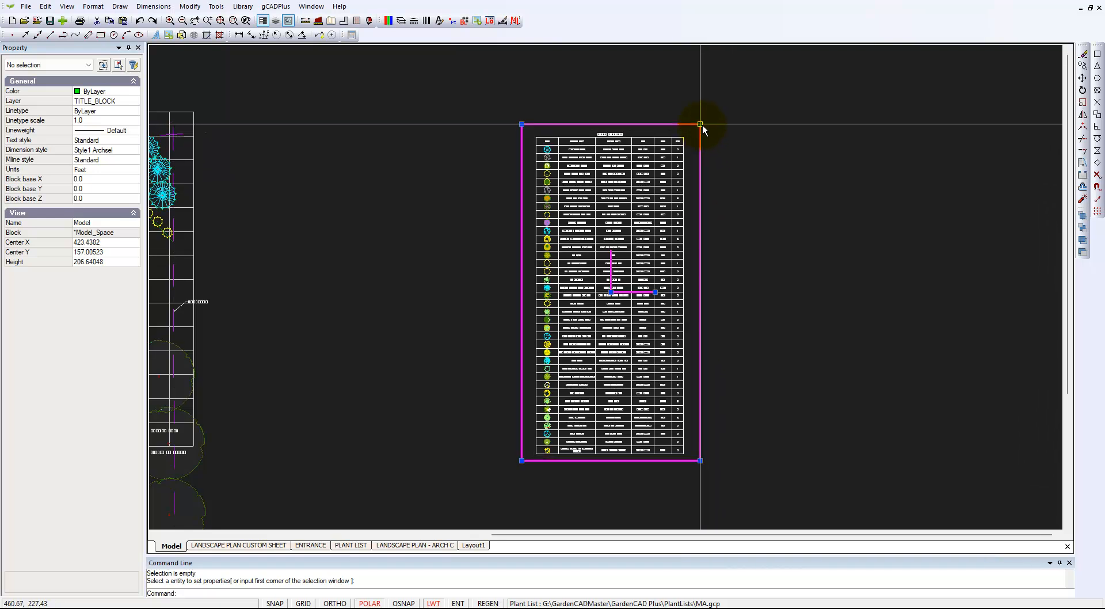
right_click(694, 156)
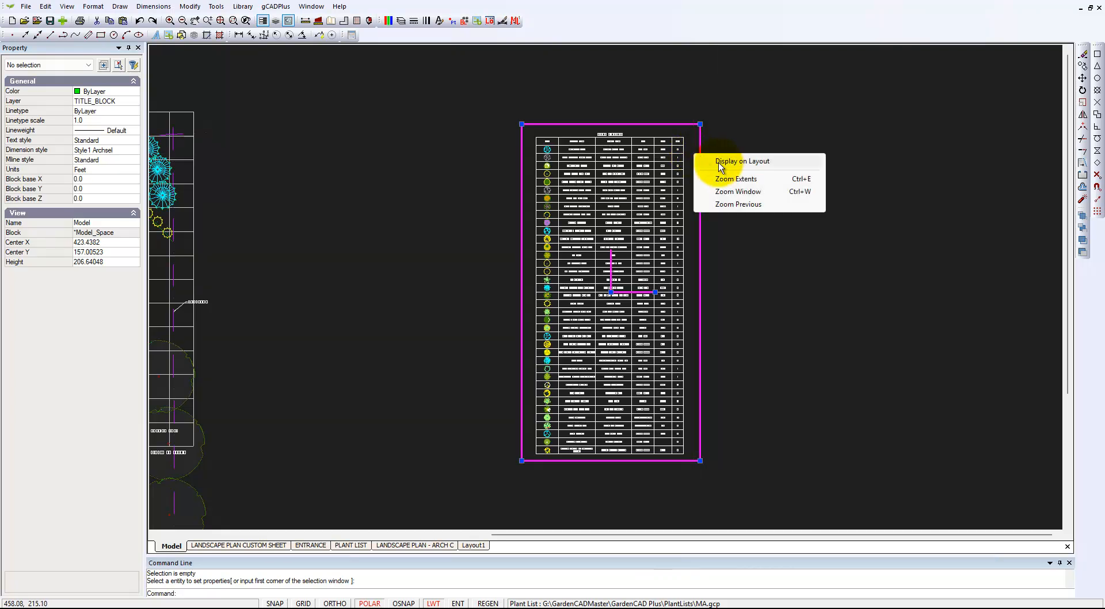
click(719, 162)
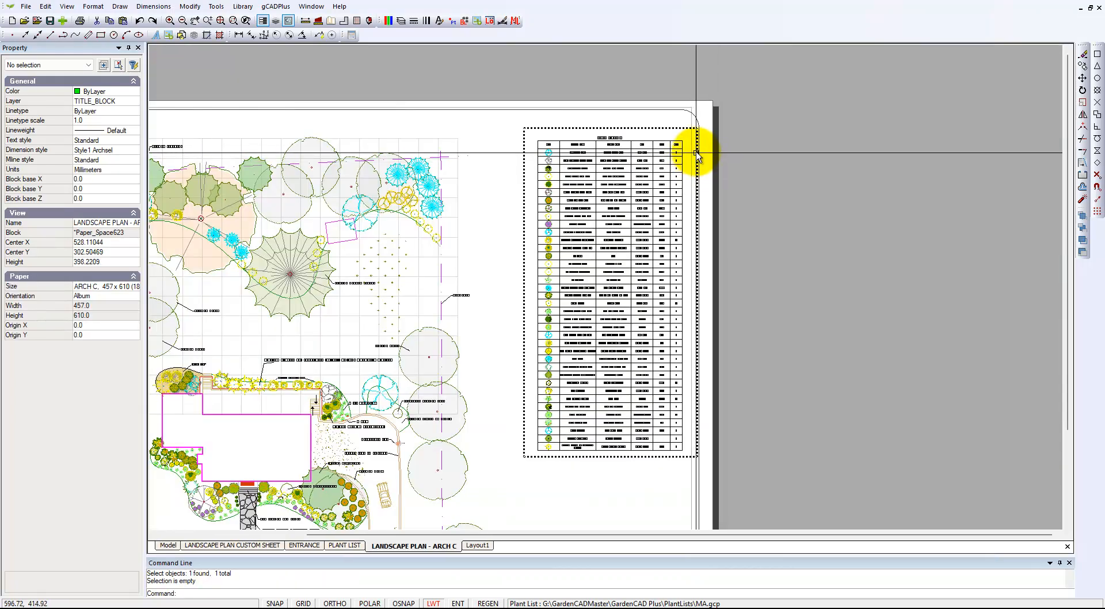
- Examine the plant schedule viewport's frame and the table's text on the layout
scroll(698, 141, up, 2)
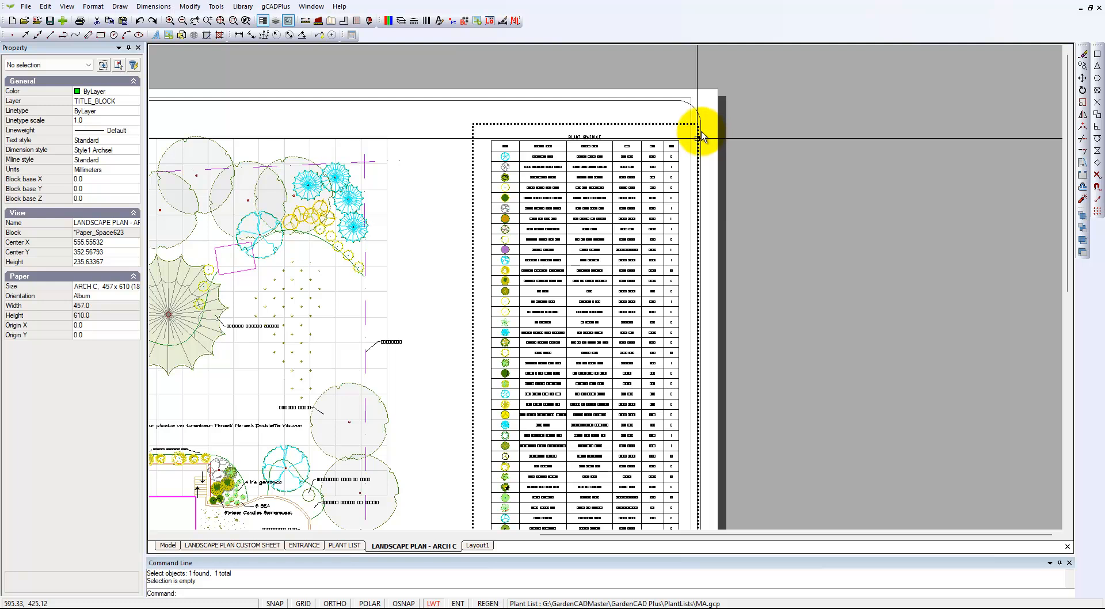
scroll(704, 137, up, 1)
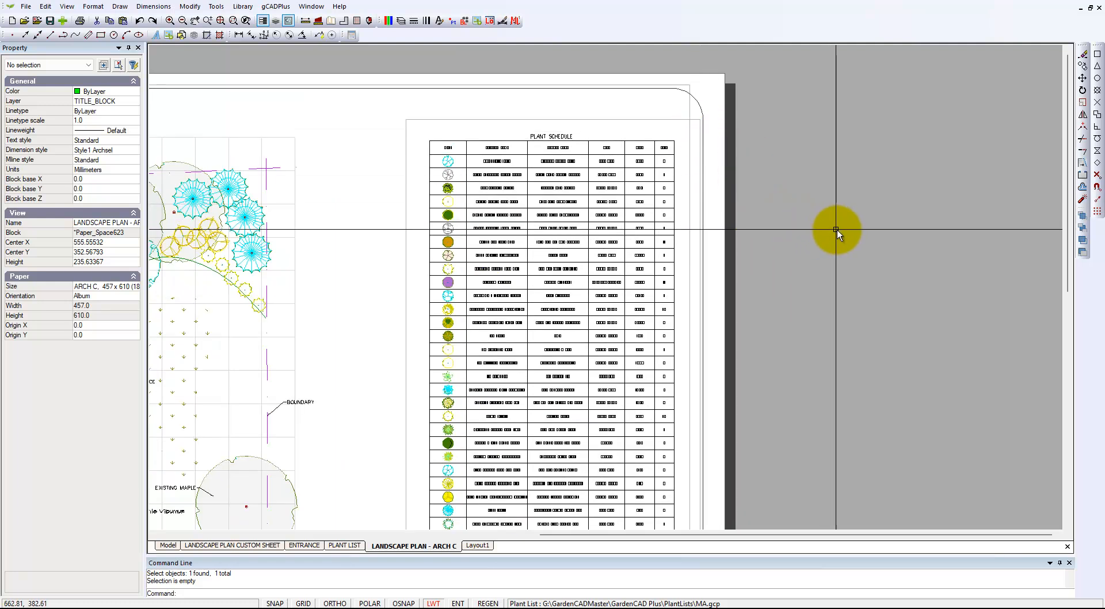
scroll(852, 234, down, 1)
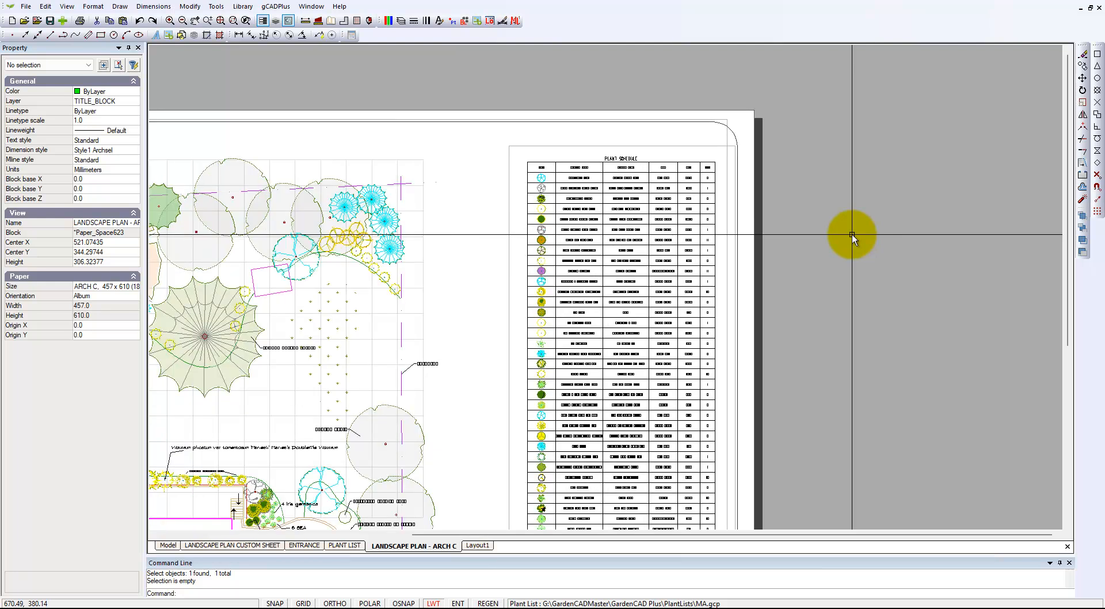
middle_drag(856, 292, 885, 209)
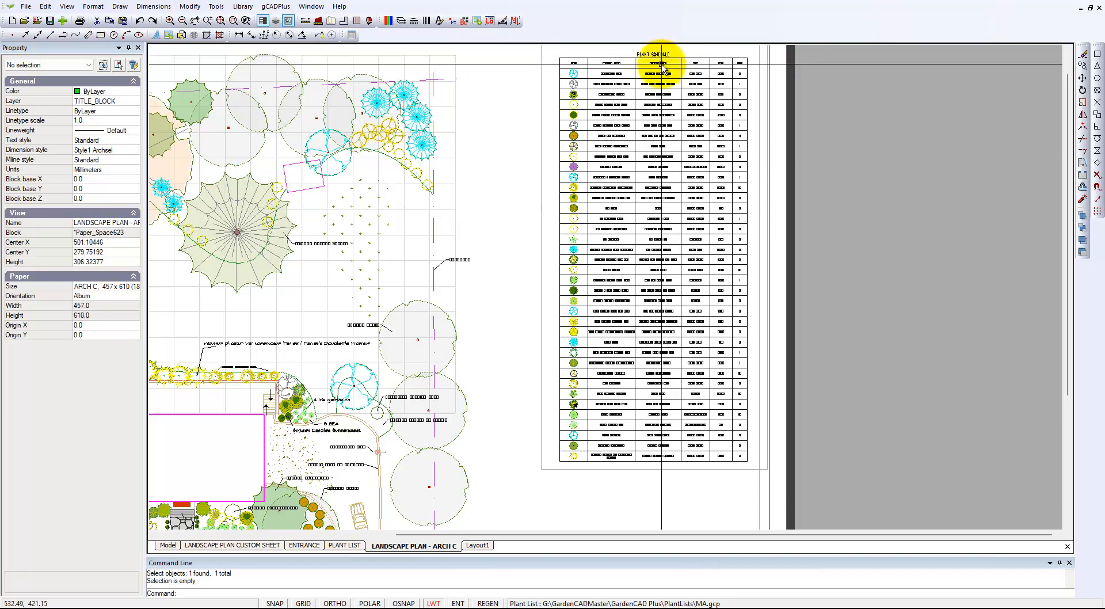
scroll(660, 64, up, 2)
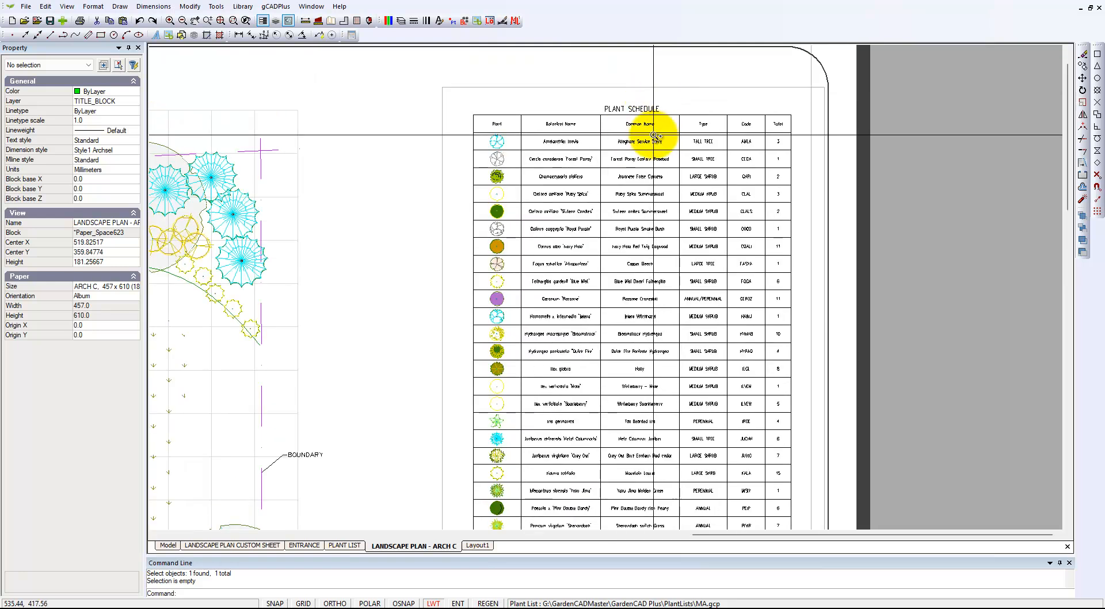
scroll(654, 135, up, 1)
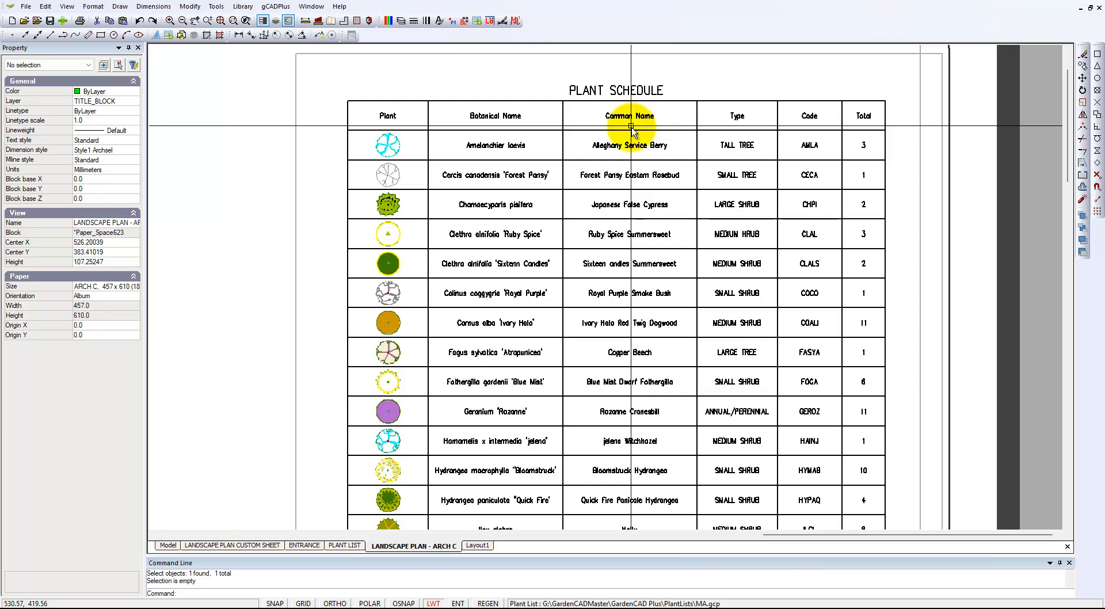
- Open the Plant Schedule block for editing in model space, check the PLANT SCHEDULE title's text height, and close the block
click(170, 545)
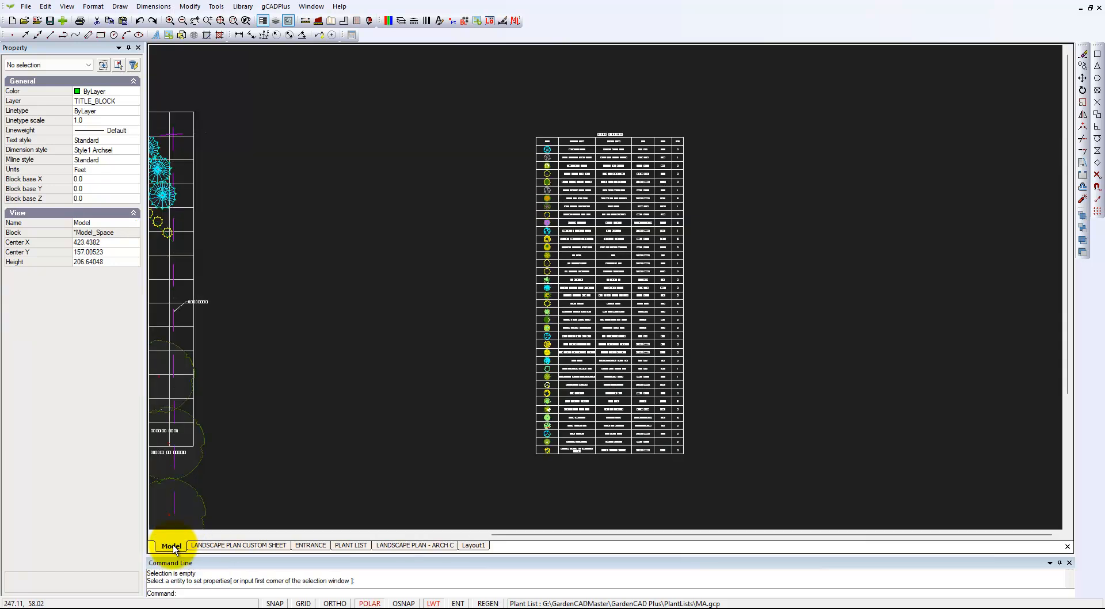
click(623, 151)
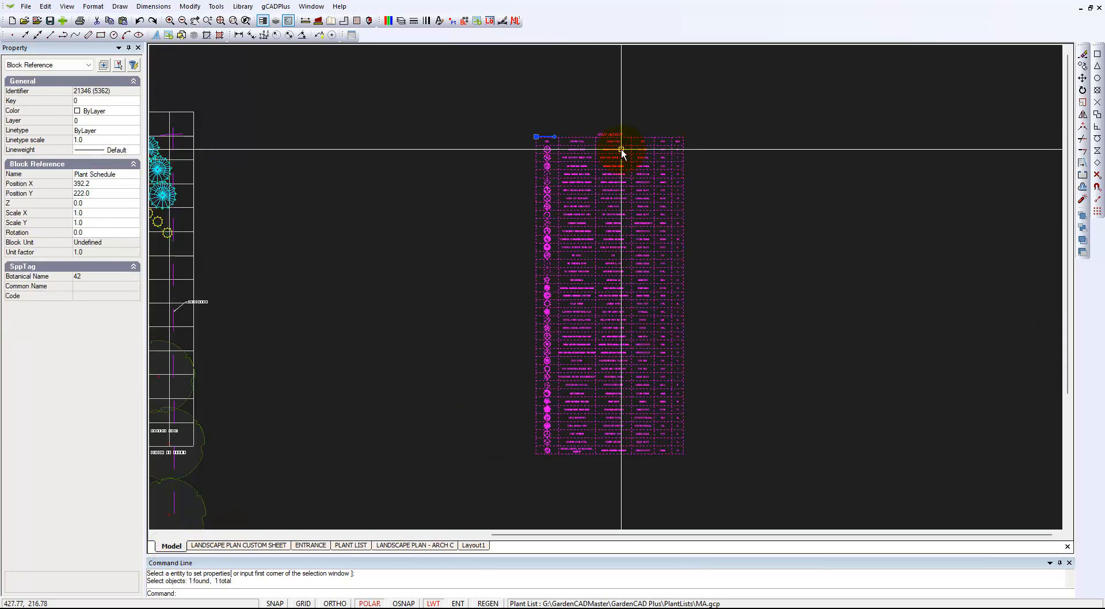
right_click(619, 149)
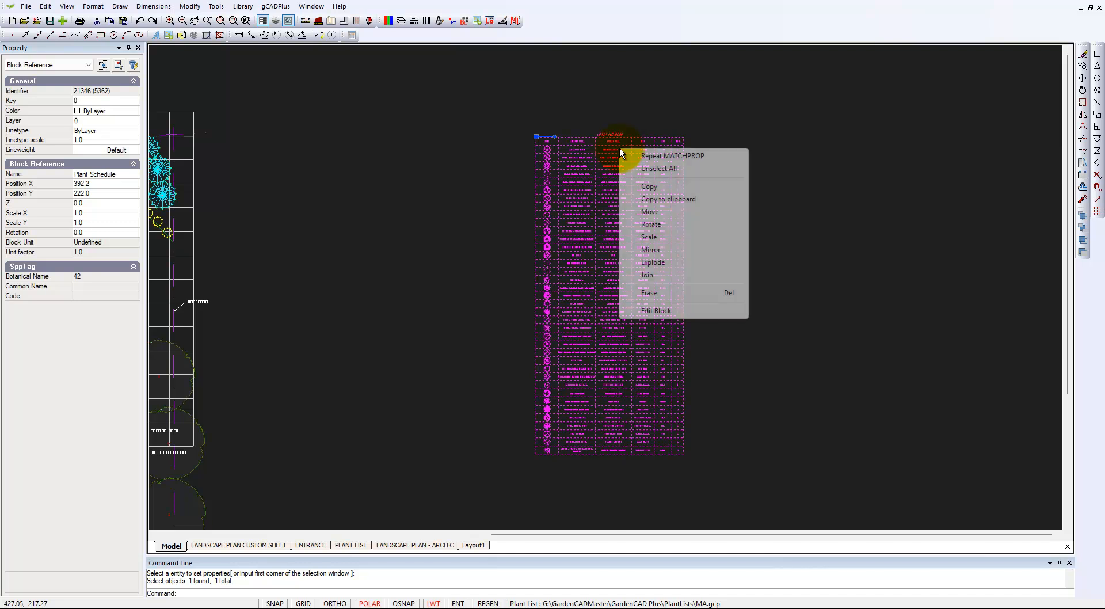
click(656, 311)
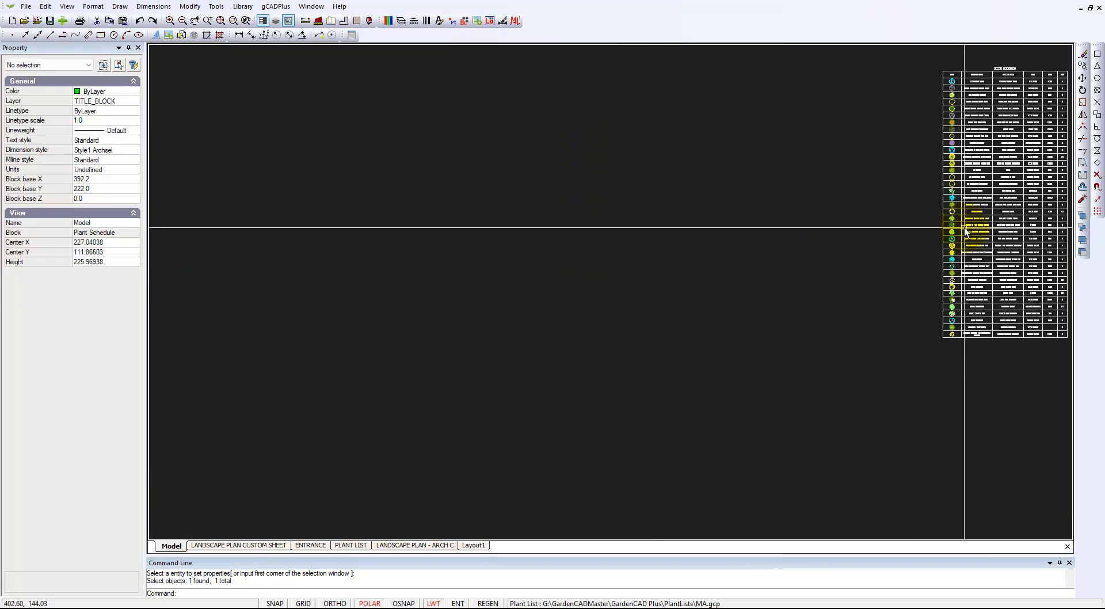
middle_drag(719, 269, 702, 274)
scroll(985, 74, up, 5)
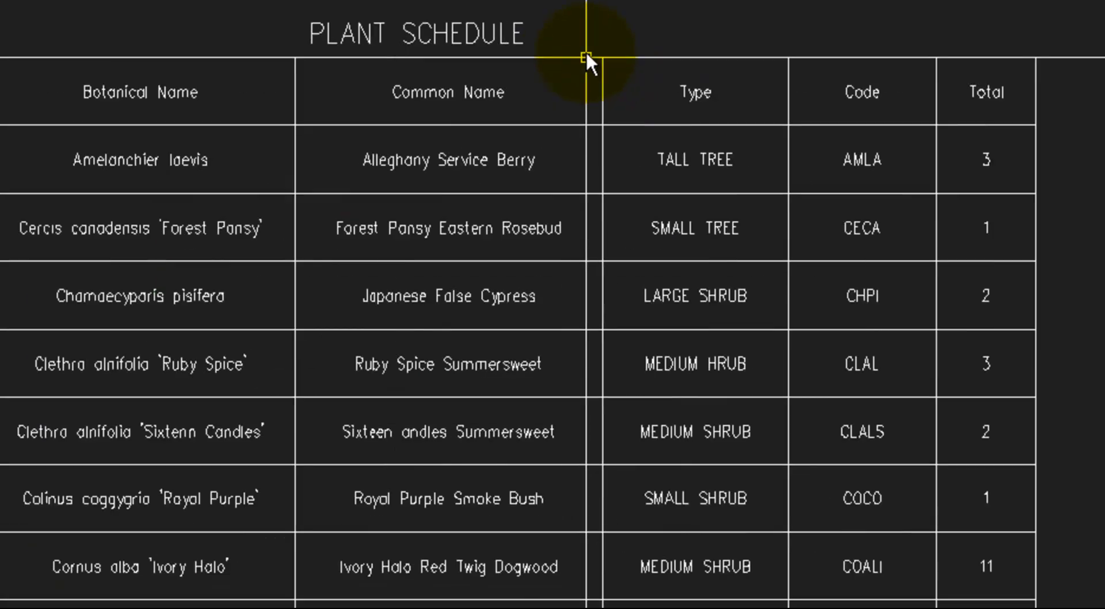
click(489, 38)
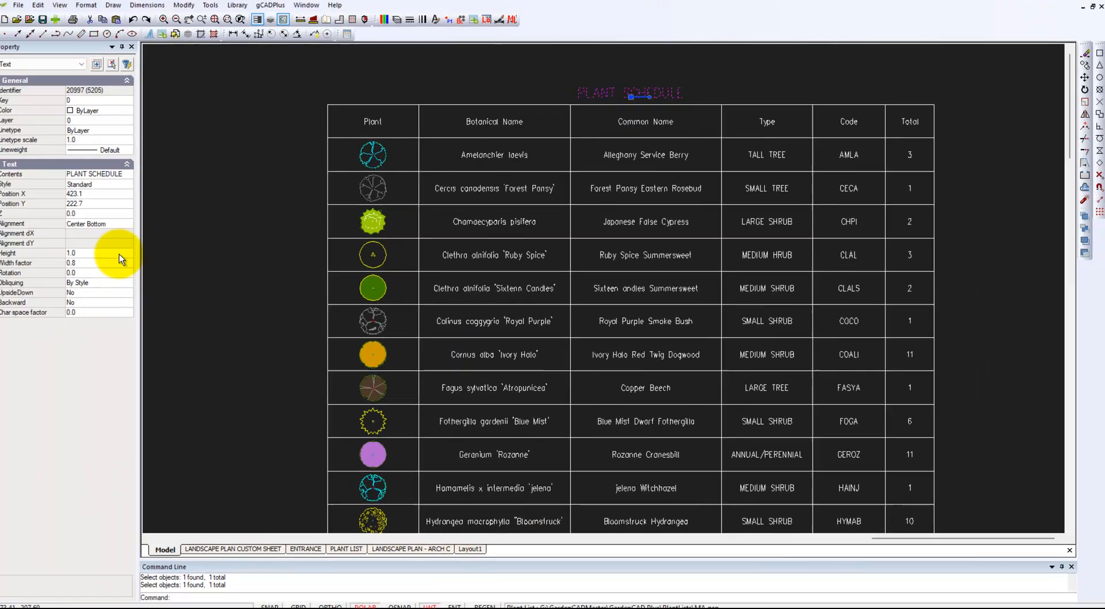
click(113, 252)
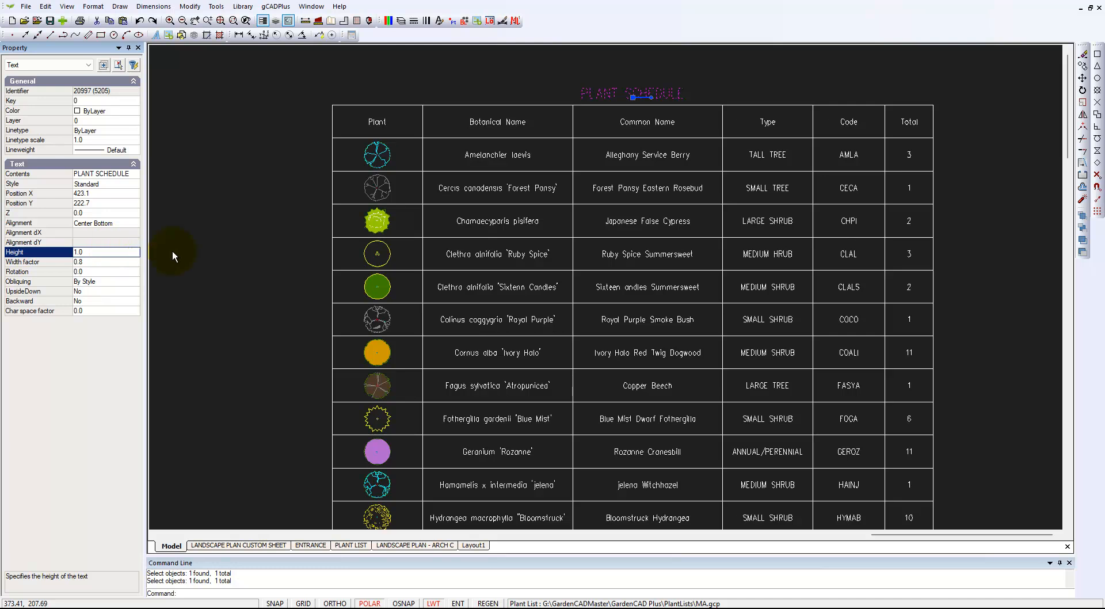
key(Escape)
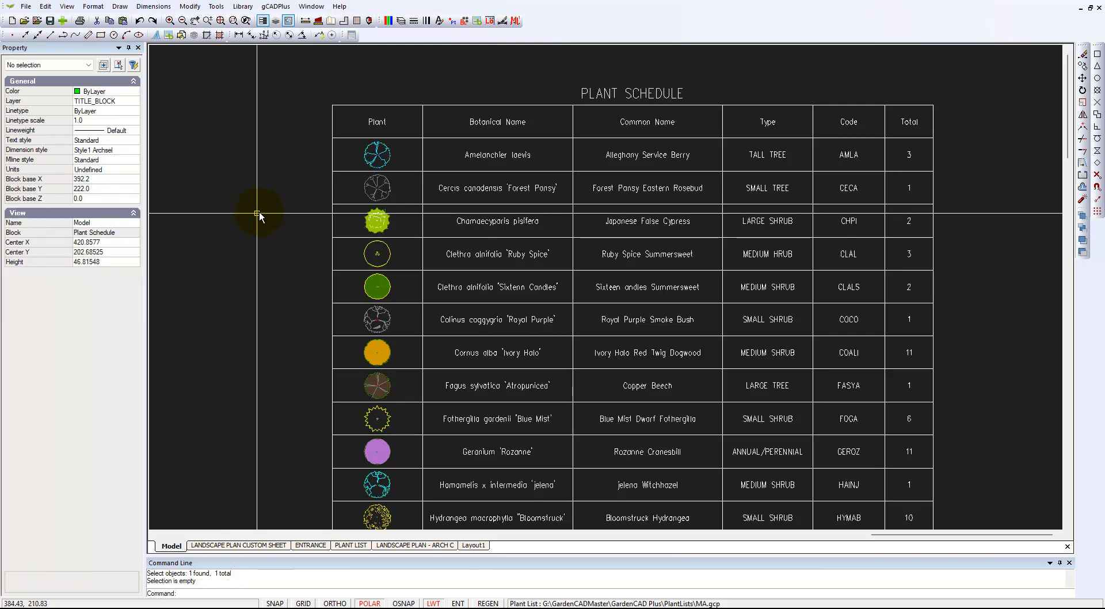
right_click(274, 210)
click(316, 213)
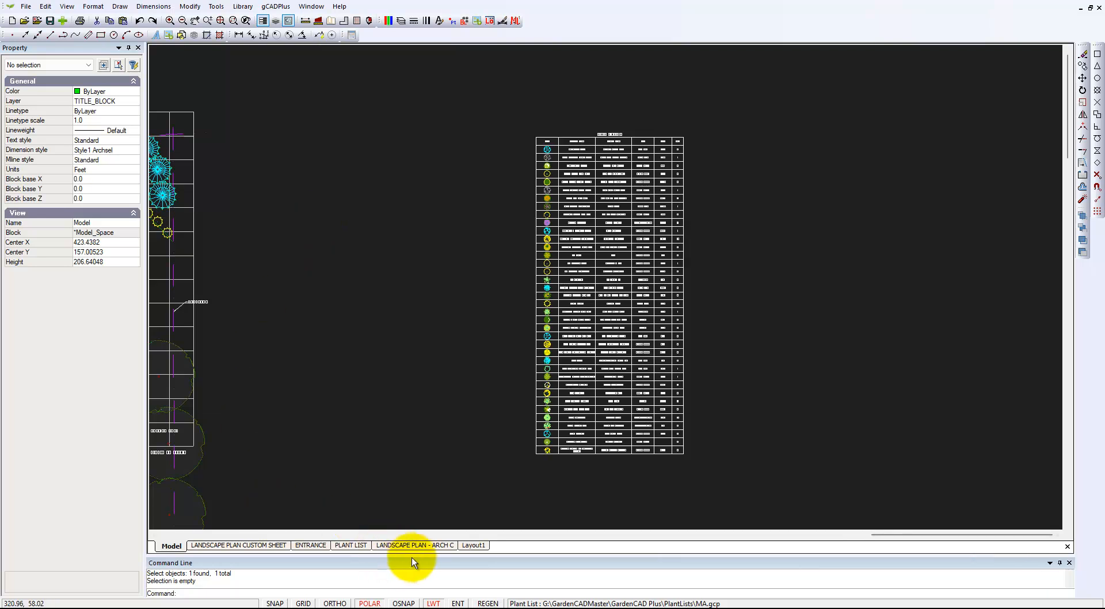
- Return to the LANDSCAPE PLAN - ARCH C layout, select the plant schedule viewport to check its layer, and deselect it
click(424, 545)
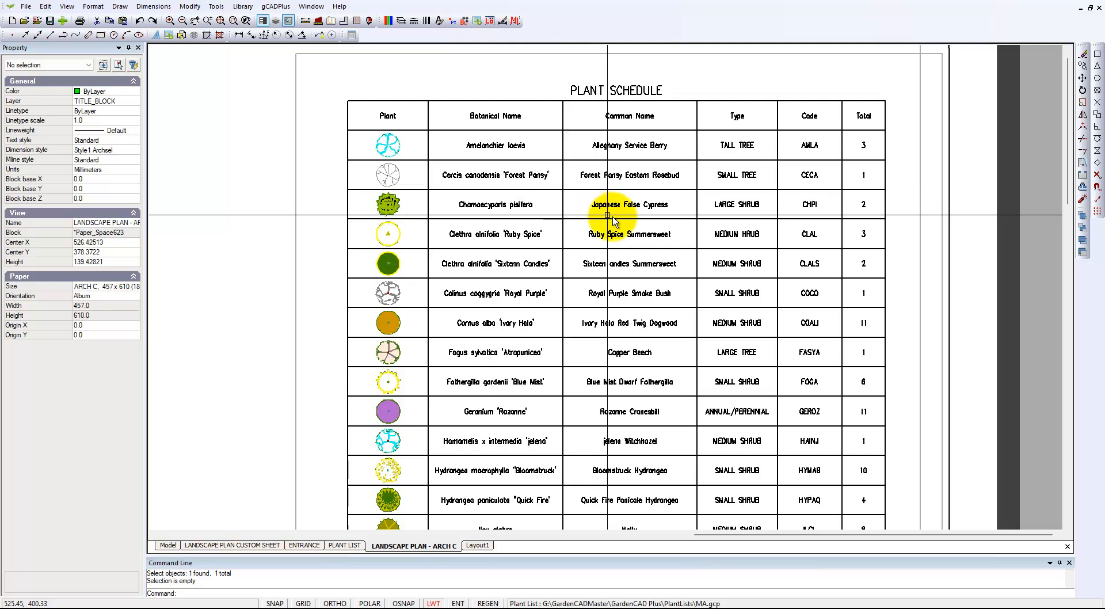
scroll(611, 216, down, 4)
scroll(612, 217, down, 1)
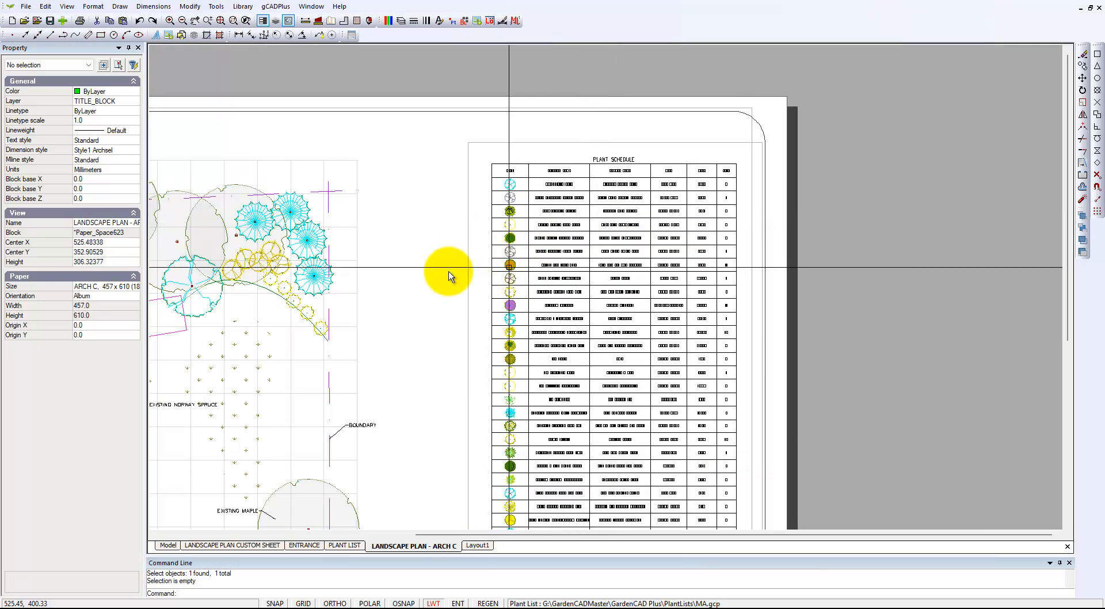
scroll(442, 271, down, 1)
right_click(444, 272)
click(515, 353)
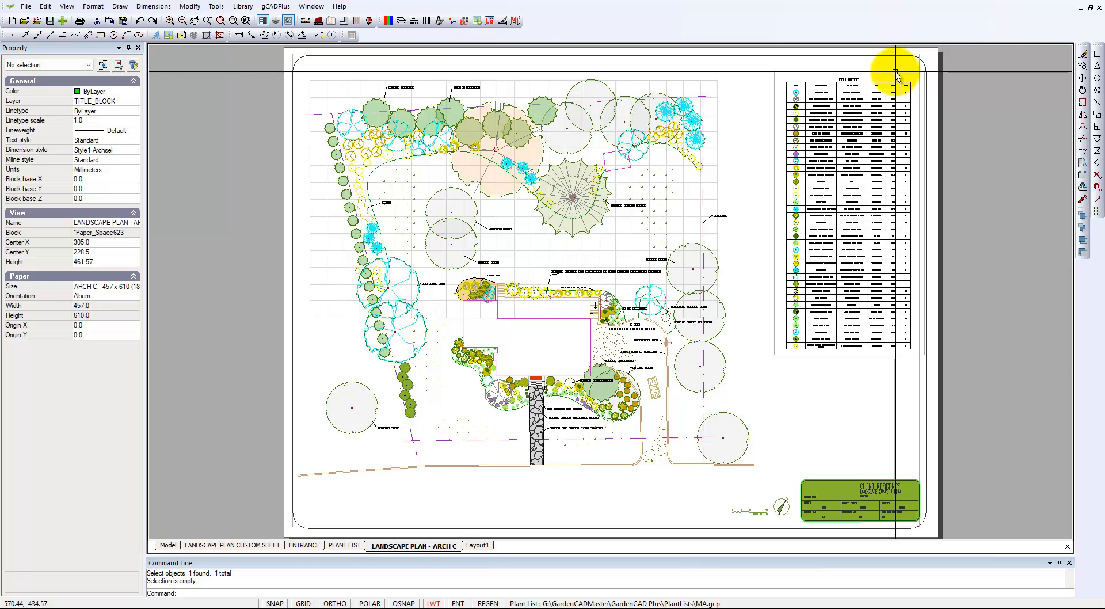
scroll(940, 75, up, 2)
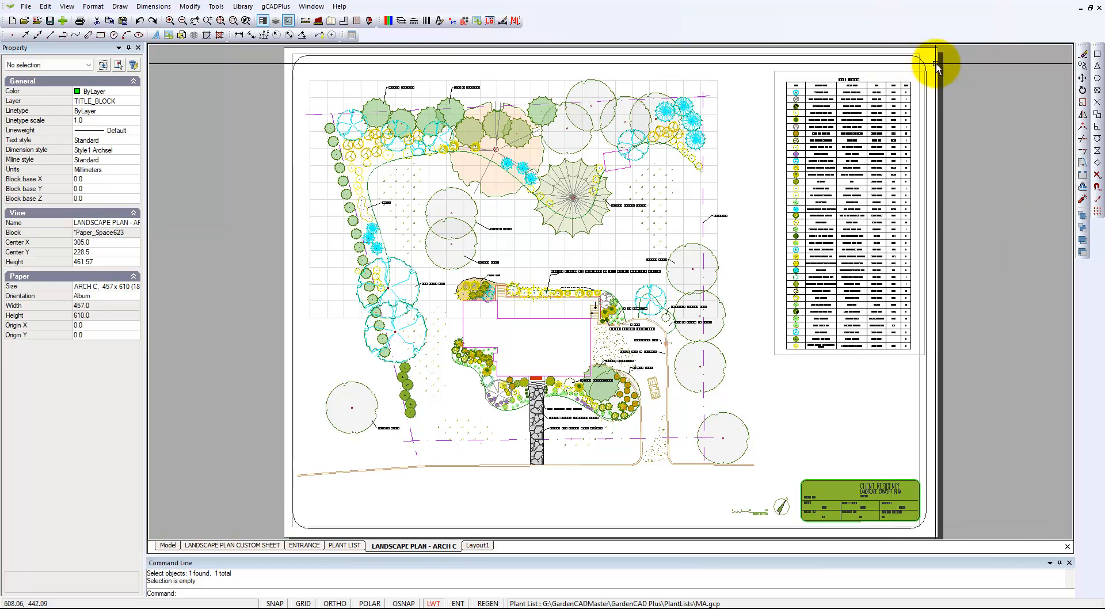
scroll(933, 61, up, 2)
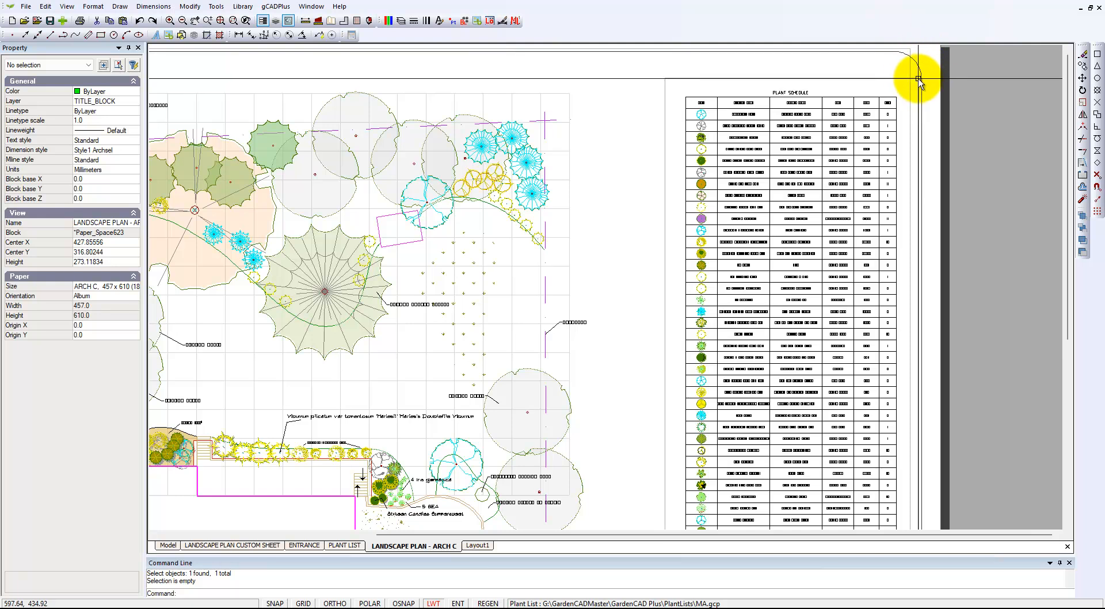
click(914, 80)
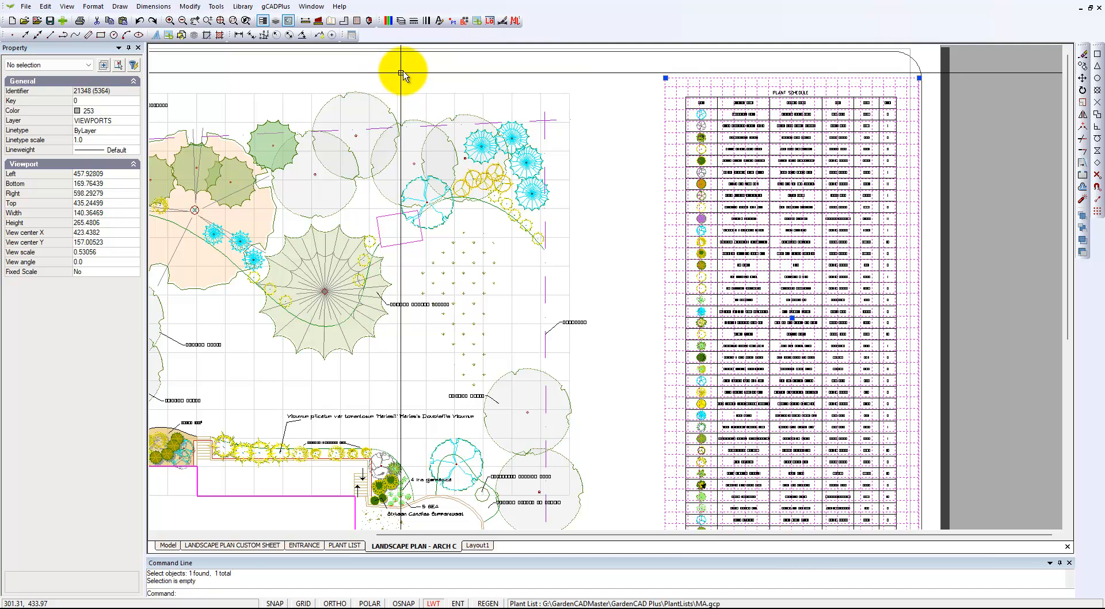
key(Escape)
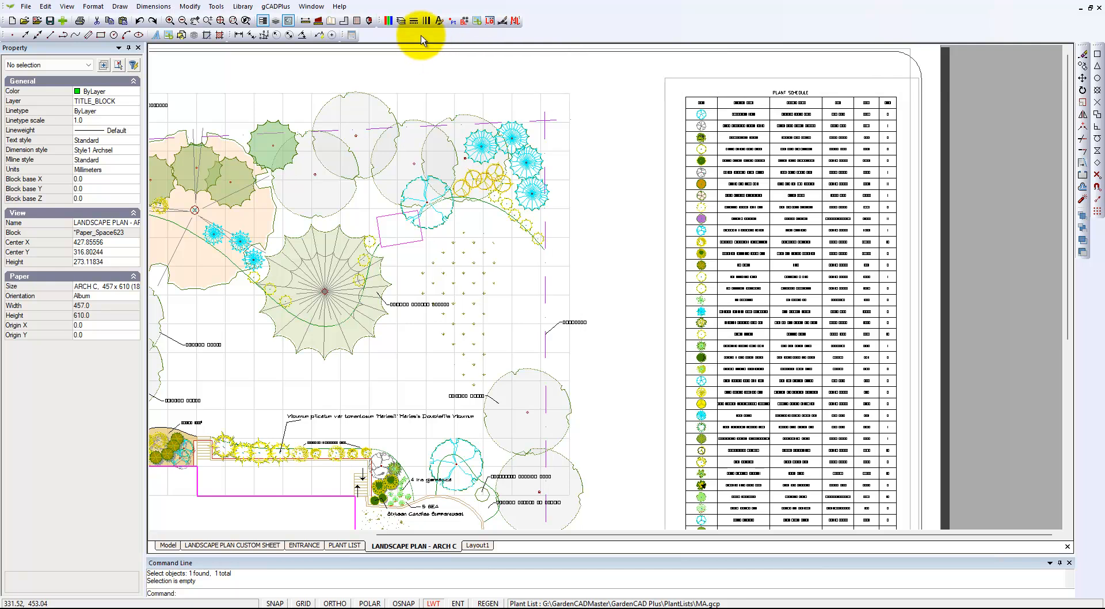
- Turn off printing for the VIEWPORTS layer in the Layer Properties Manager and apply the change
click(401, 22)
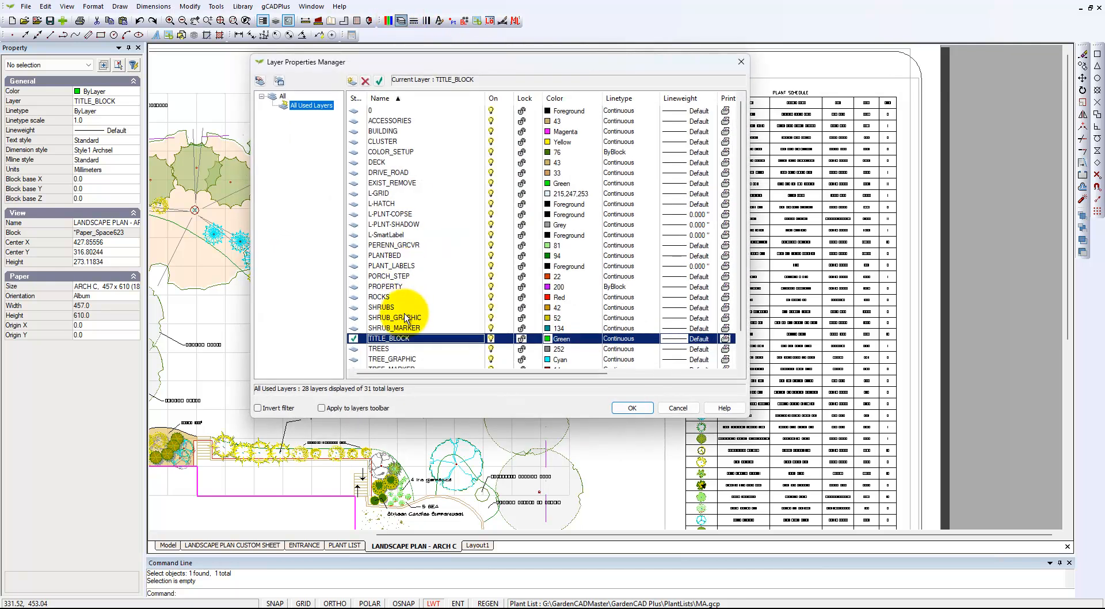
scroll(406, 333, down, 1)
click(405, 349)
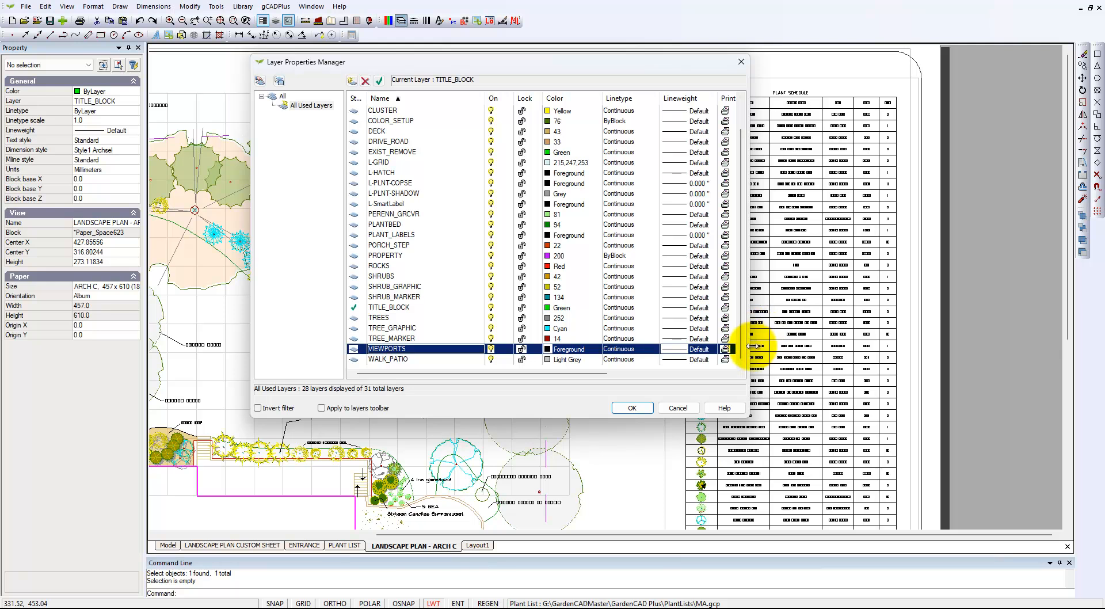
drag(754, 346, 924, 346)
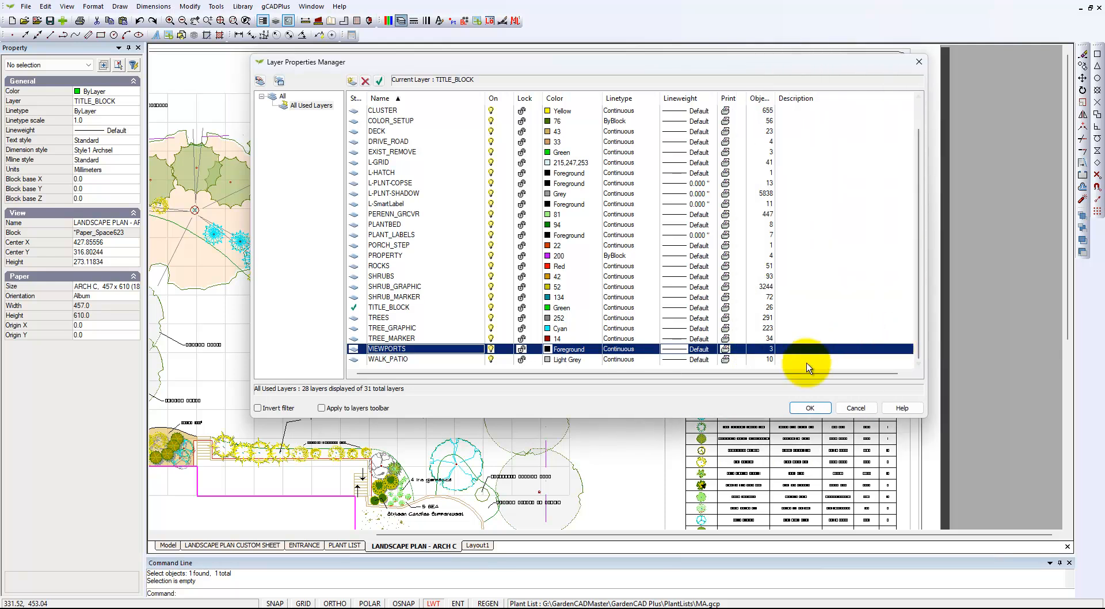
click(725, 349)
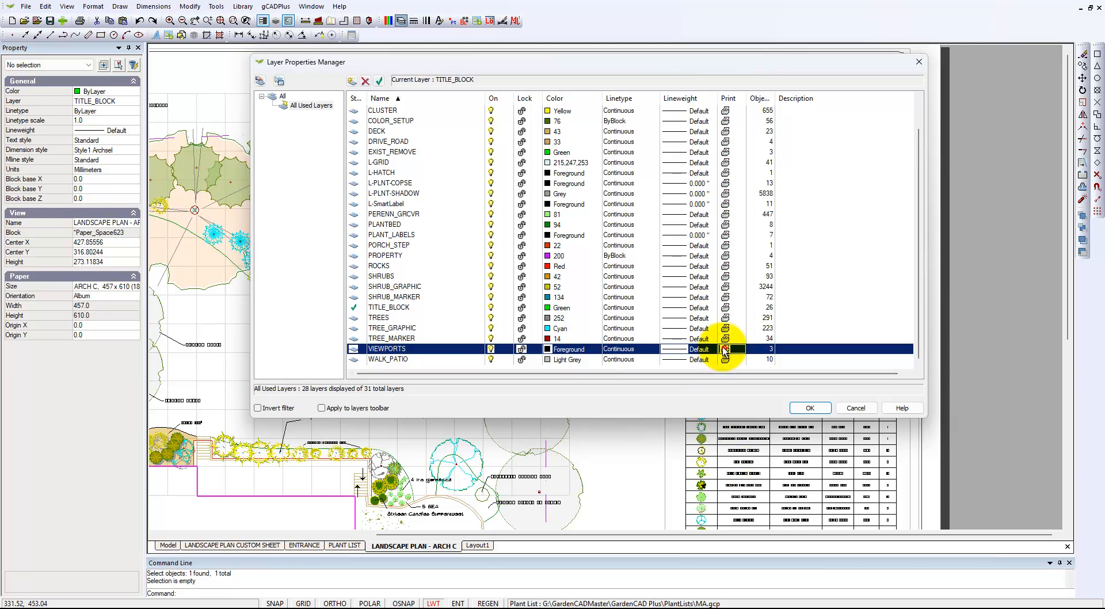
click(810, 408)
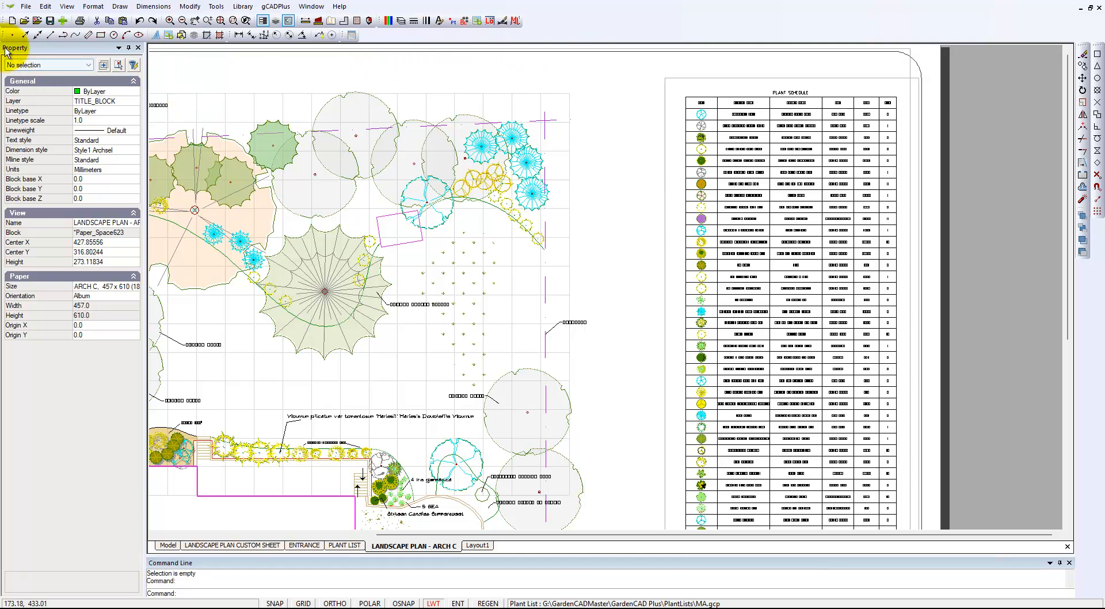
- Start a PDF export of the layout using a Window print area at Maximum level that encloses the whole sheet
click(25, 6)
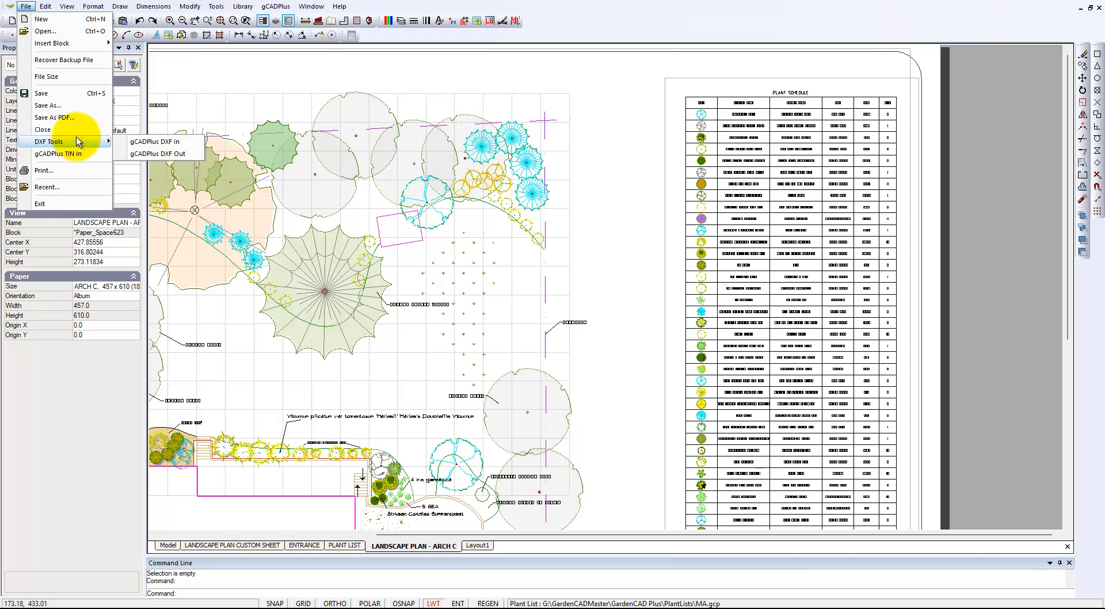
click(54, 117)
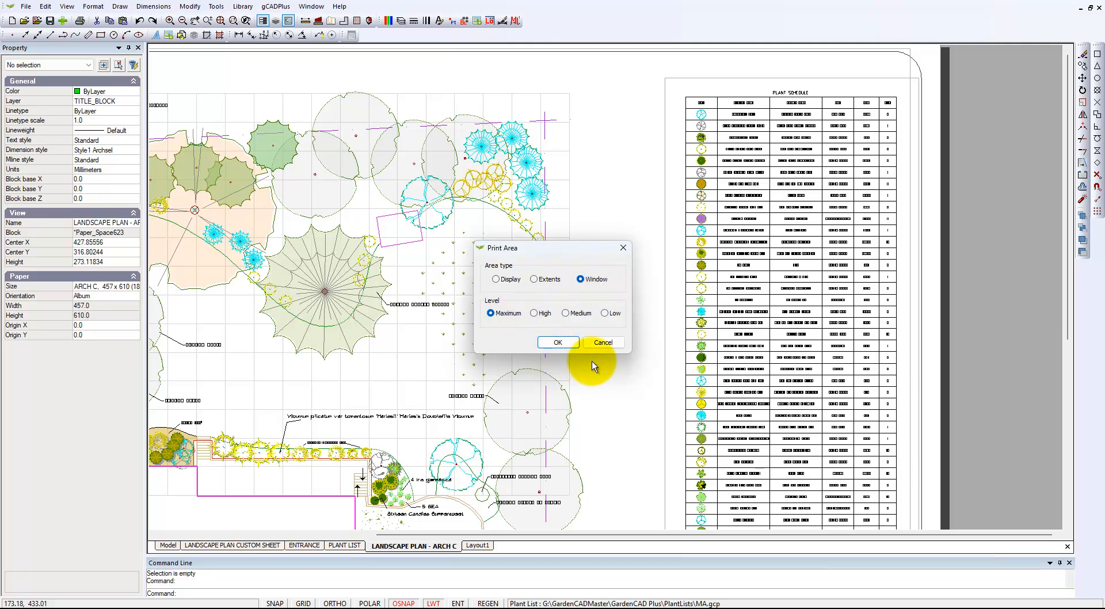
click(560, 342)
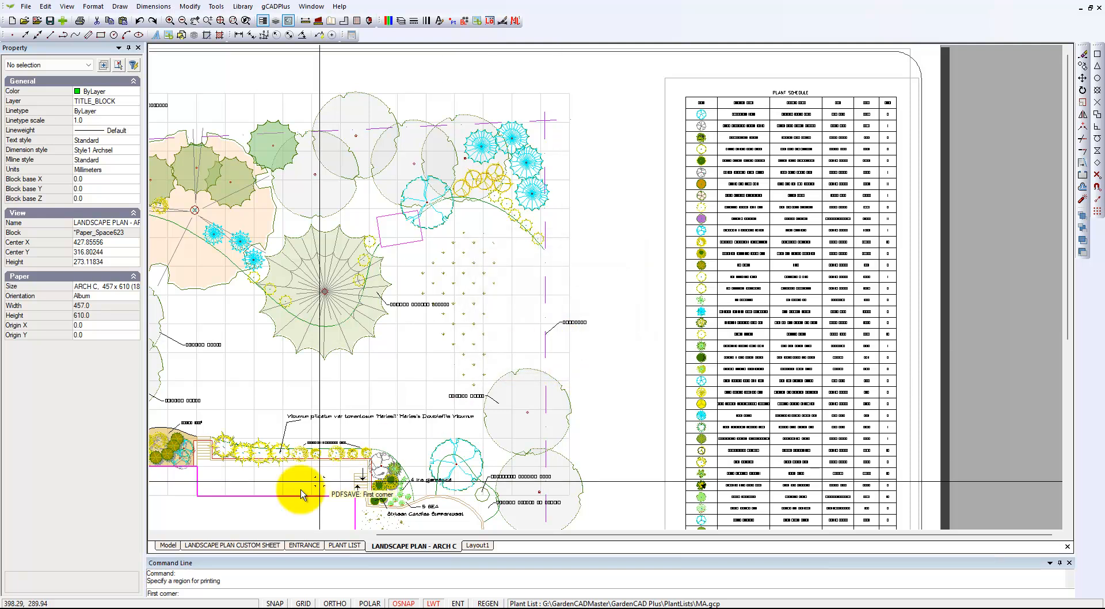
scroll(636, 405, down, 3)
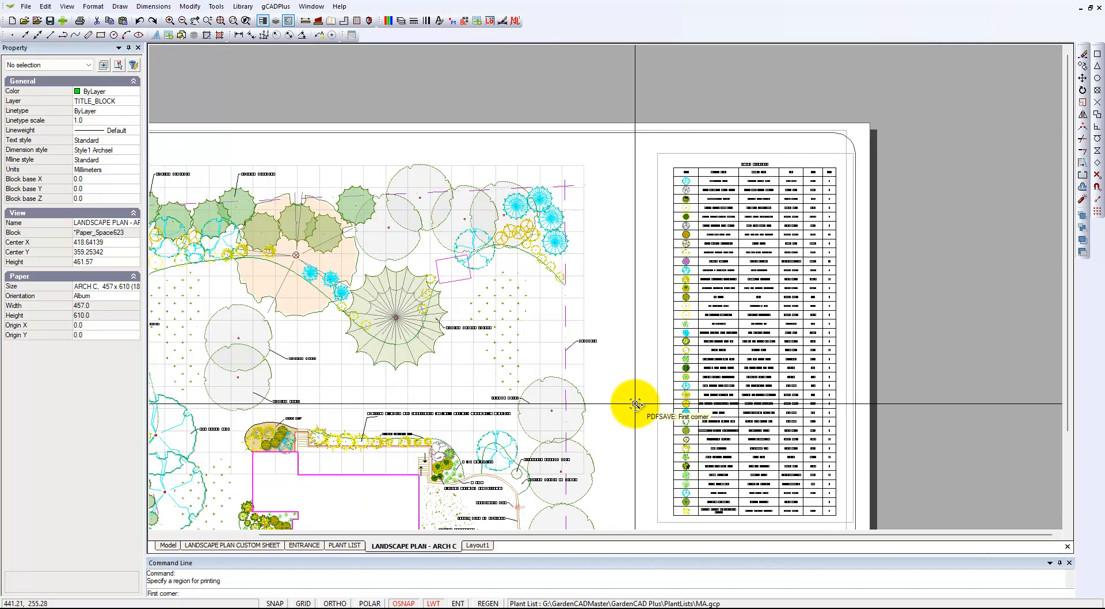
middle_drag(396, 279, 430, 102)
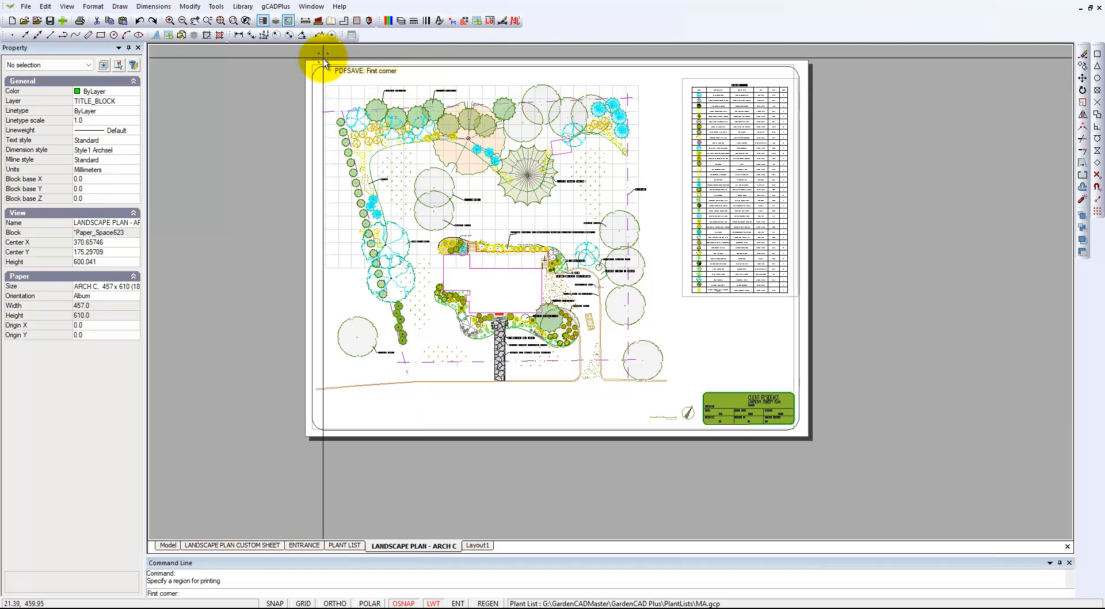
click(312, 60)
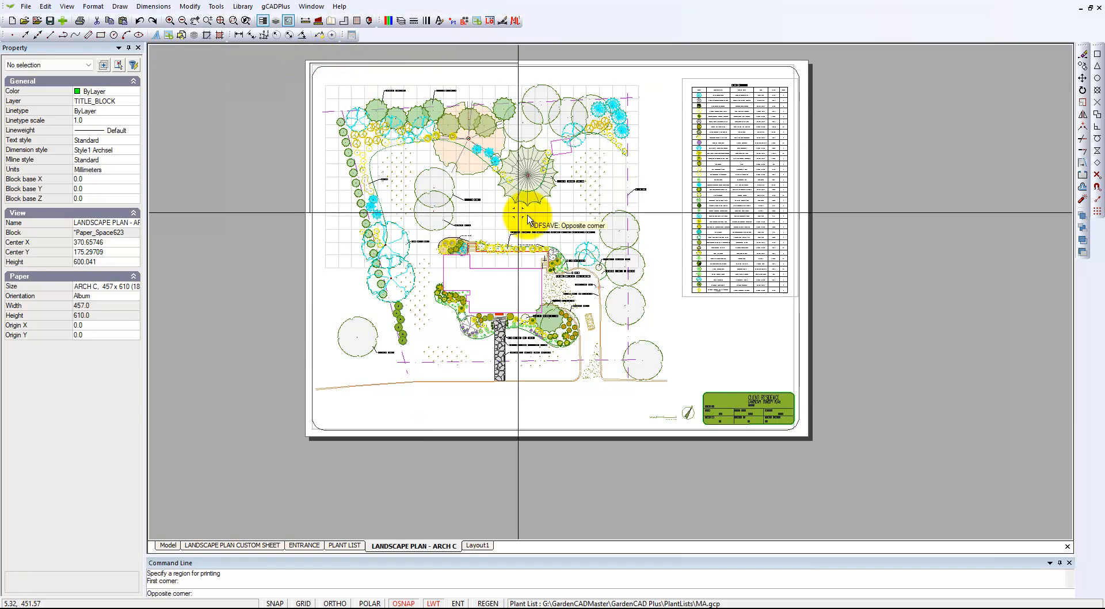
click(804, 438)
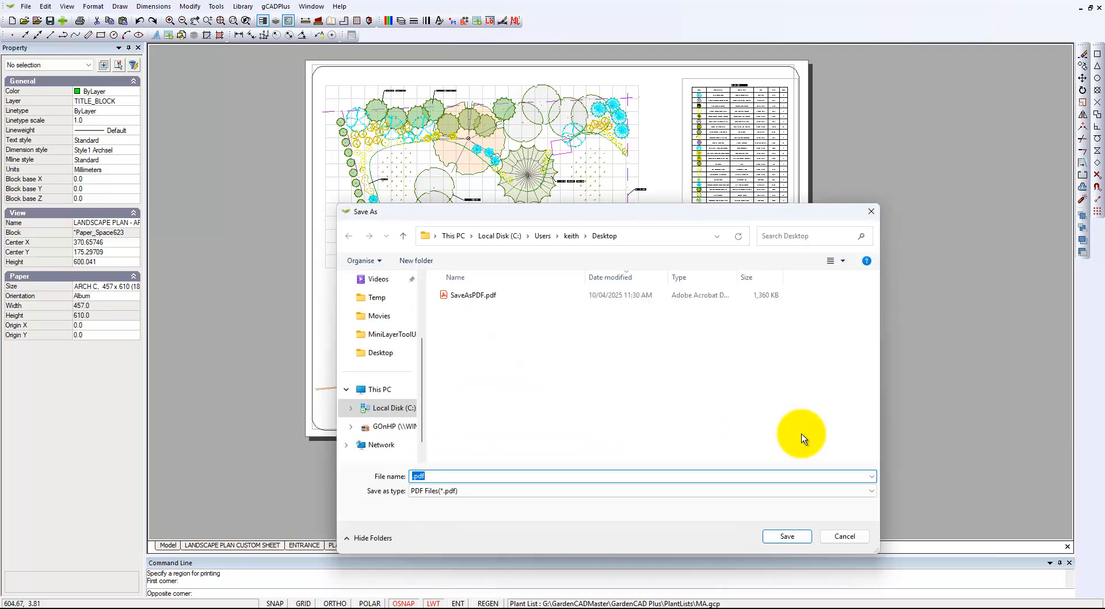
- Save the export over the existing SaveAsPDF.pdf on the Desktop, check the resulting PDF, and close it
click(485, 298)
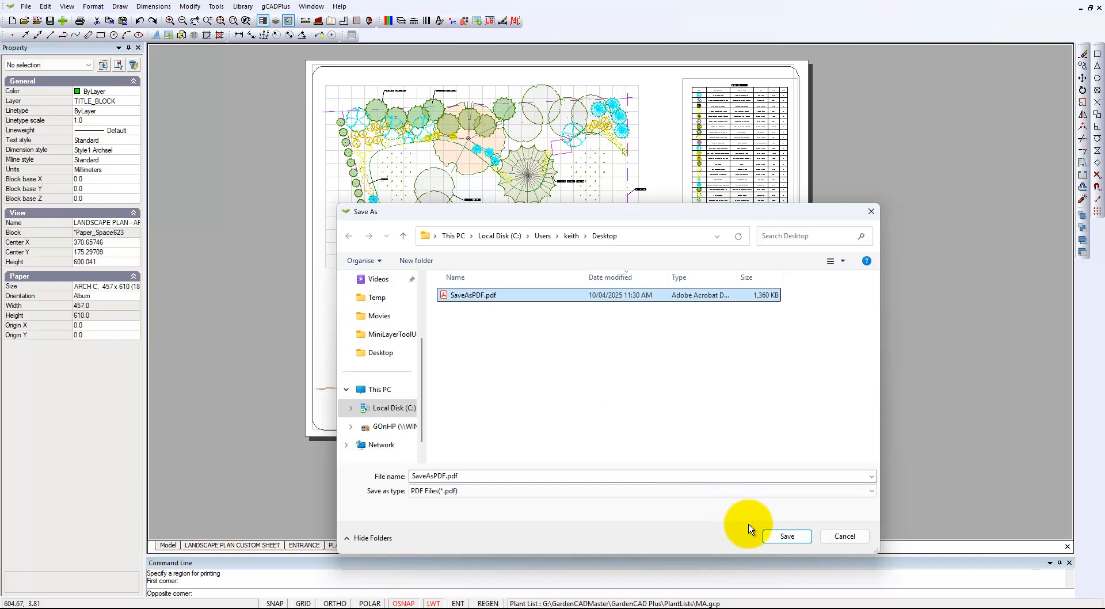
click(788, 537)
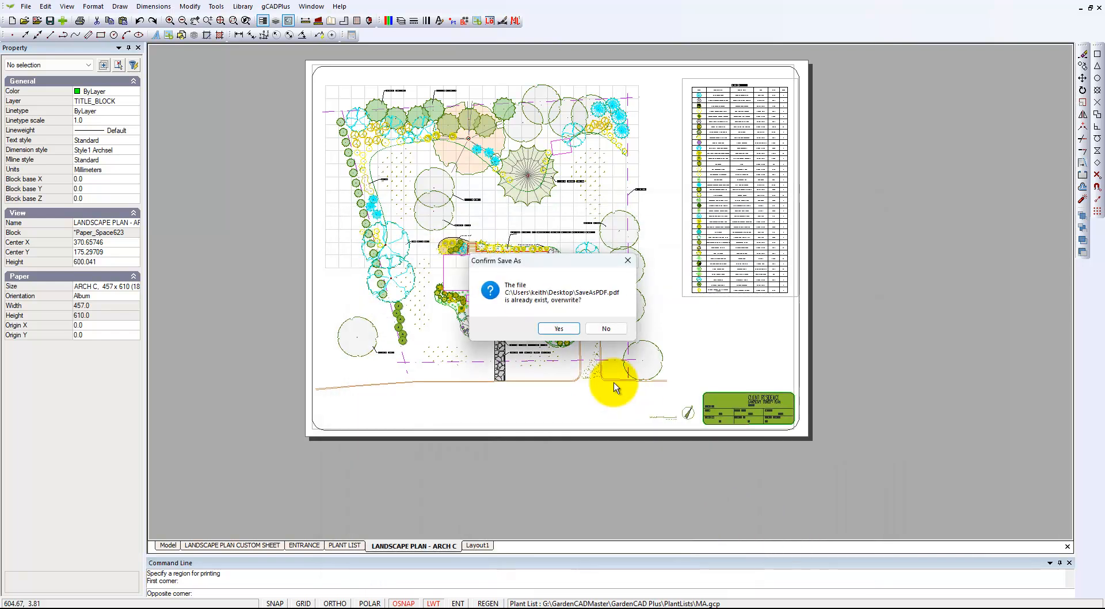
click(558, 329)
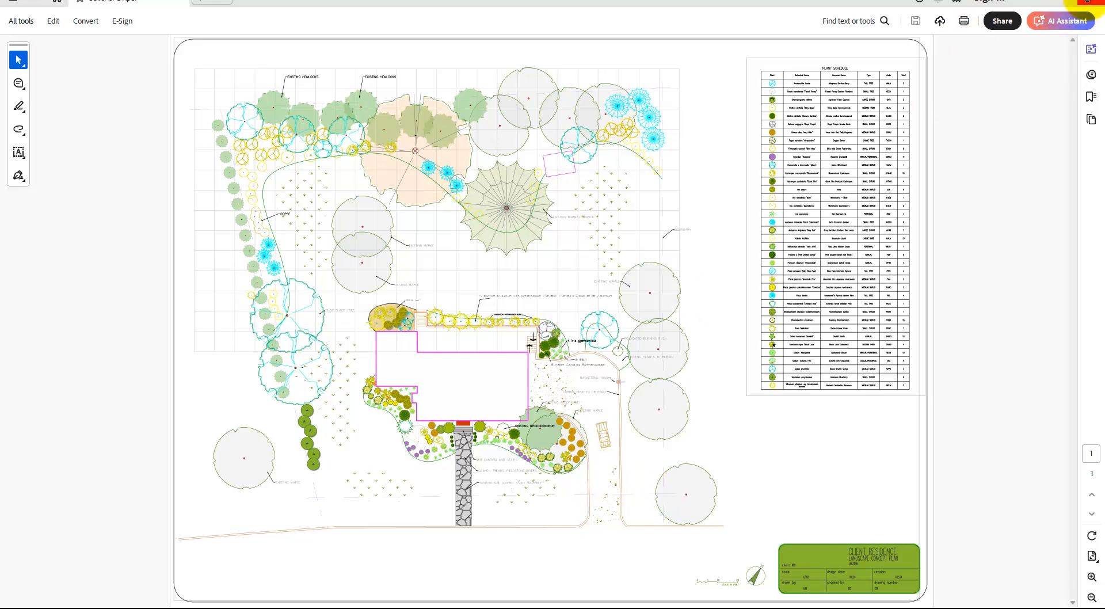
click(1089, 3)
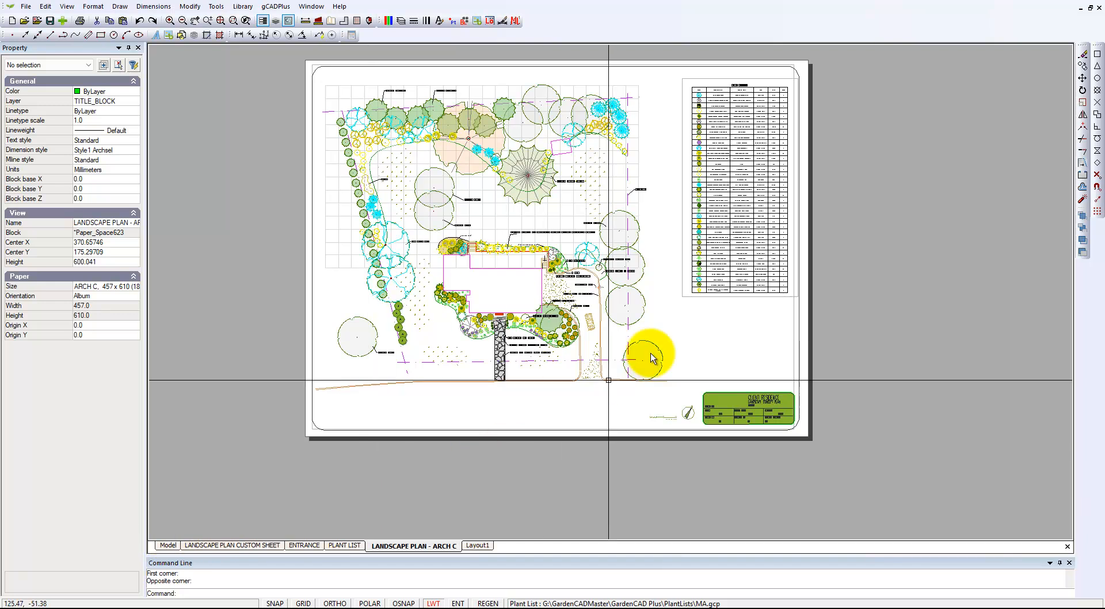
- Set the color of both the plan and plant schedule viewport frames to 255 and deselect them
click(775, 77)
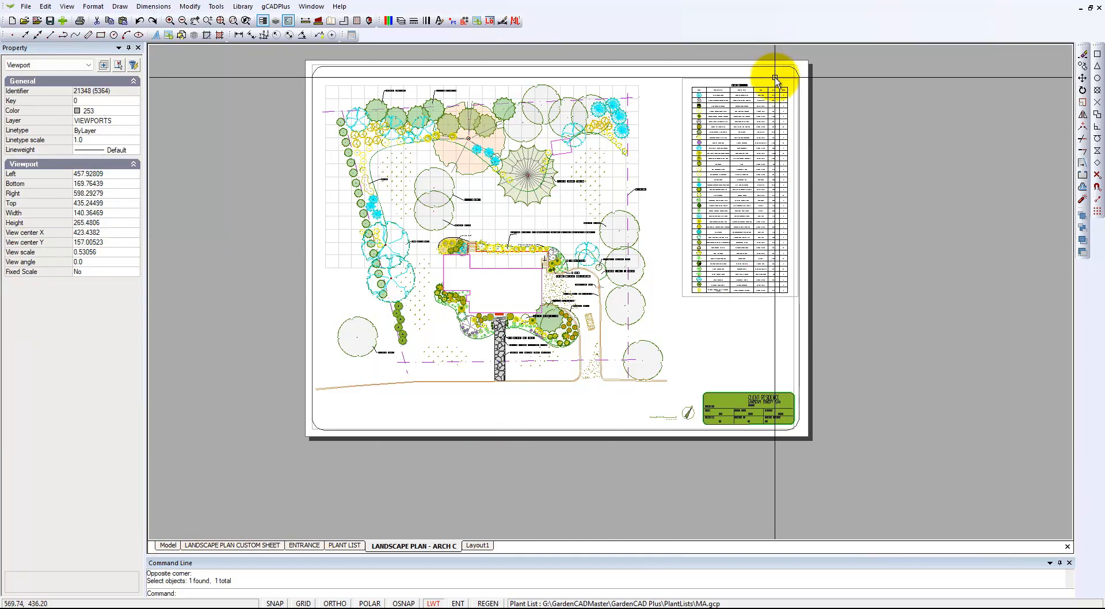
scroll(816, 317, up, 3)
click(791, 343)
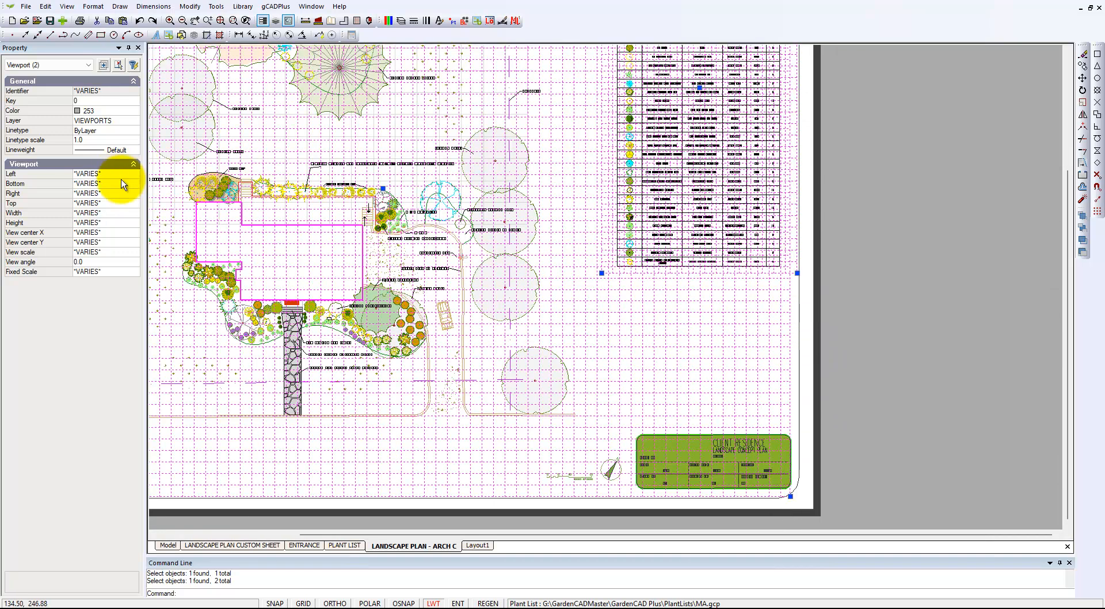
click(132, 113)
click(135, 112)
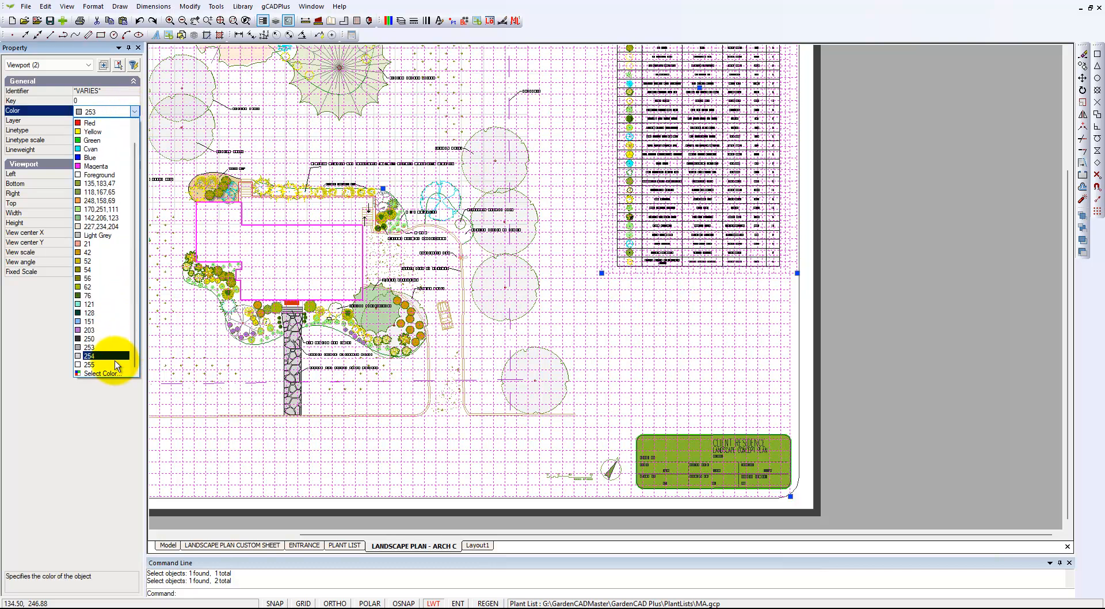
click(113, 366)
key(Escape)
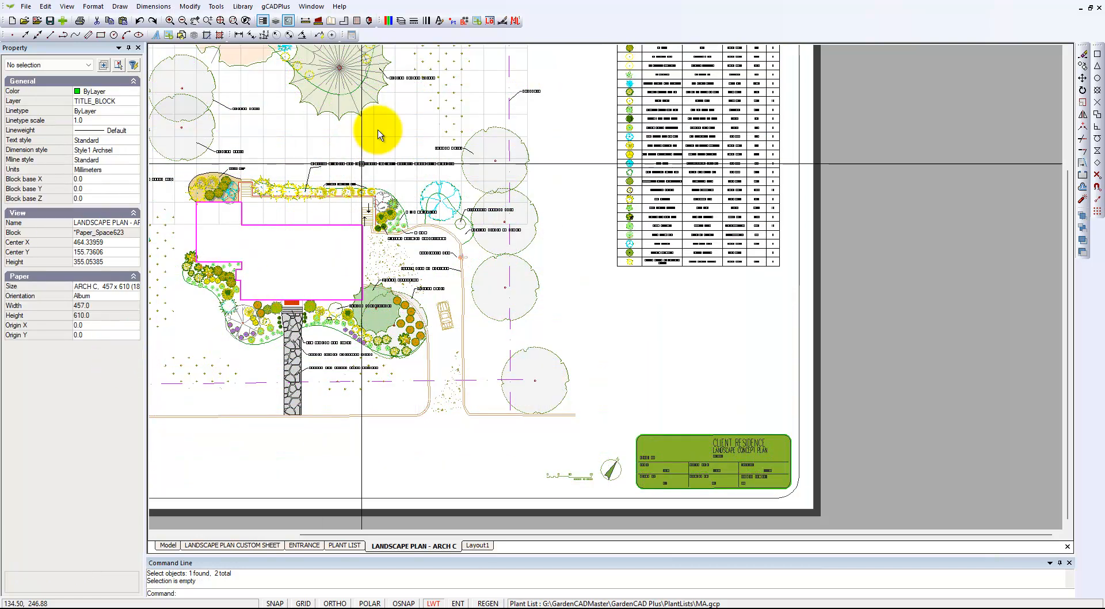
- Turn printing back on for the VIEWPORTS layer in the Layer Properties Manager and apply the change
click(401, 21)
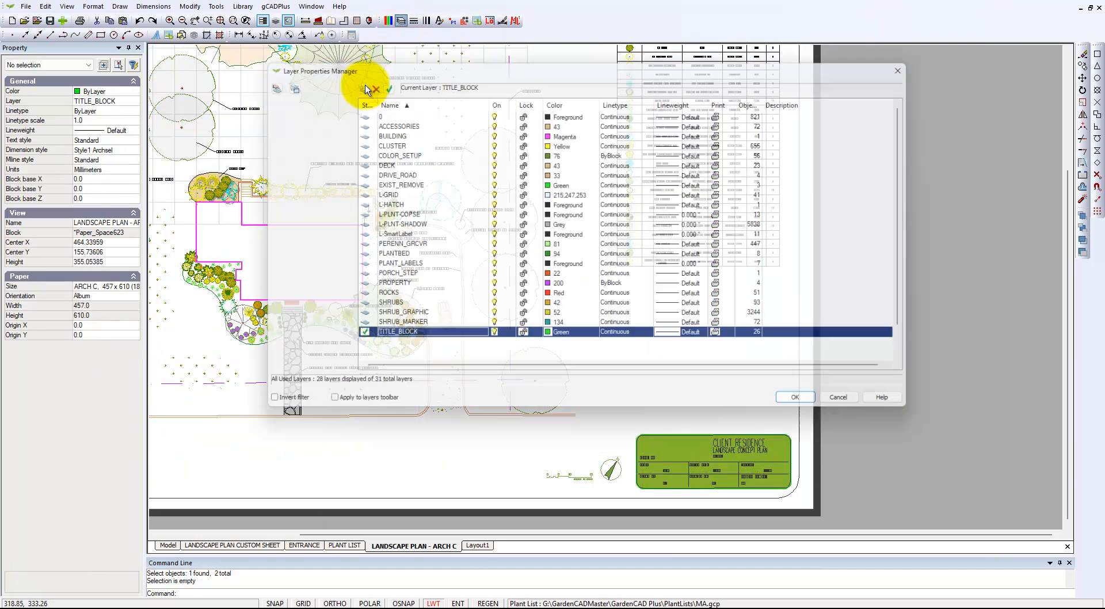
scroll(463, 336, down, 1)
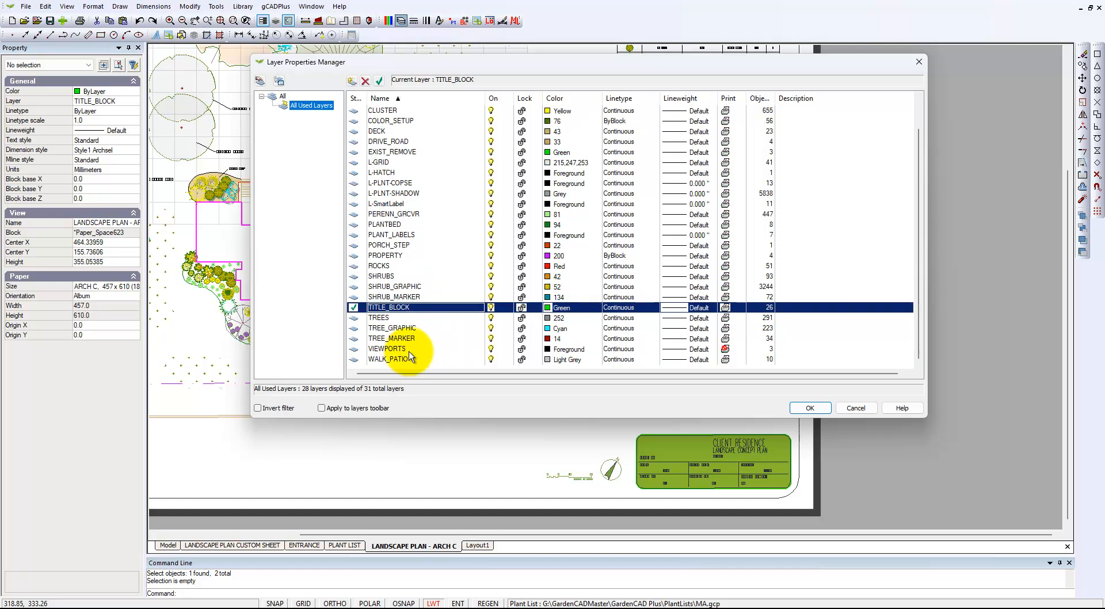
click(435, 349)
click(725, 350)
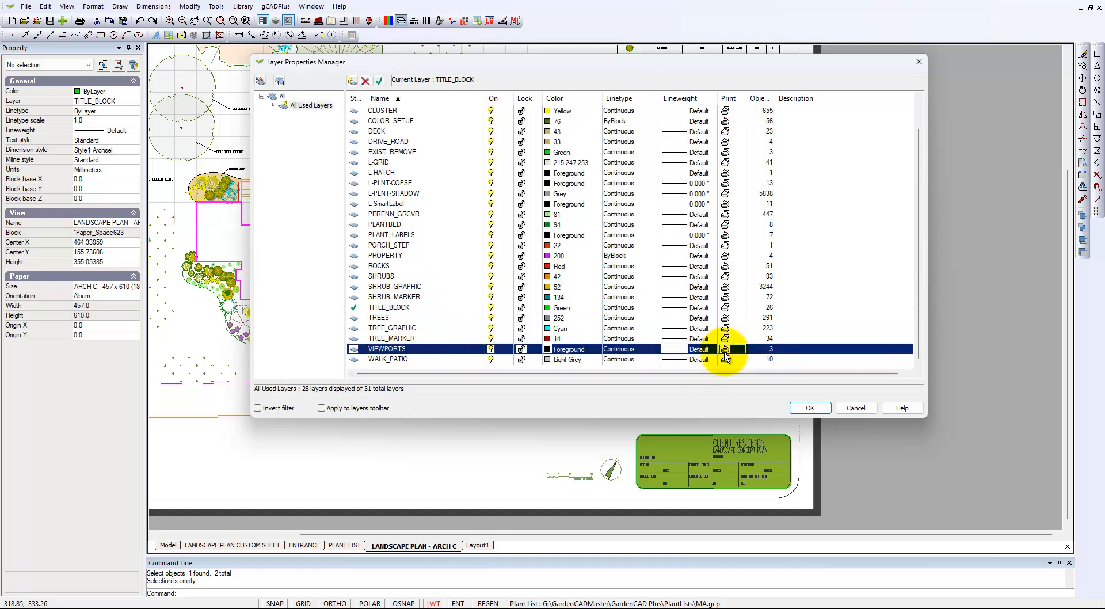
click(817, 406)
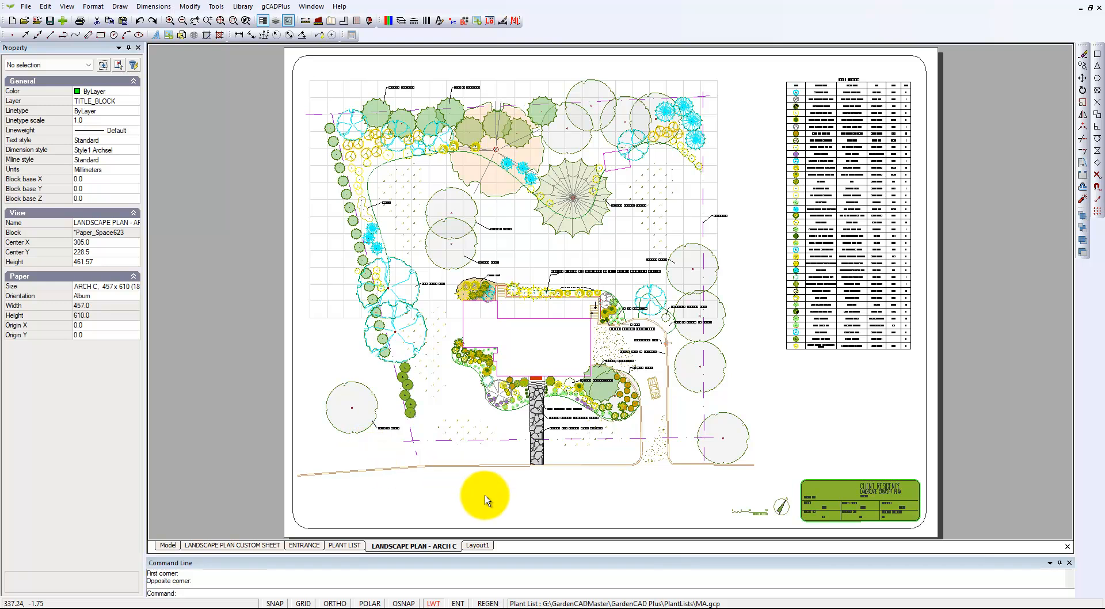
- Rename the LANDSCAPE PLAN - ARCH C layout to "LANDSCAPE PLAN - ARCH C - 1-192 Scale" in the layouts manager and apply it
right_click(423, 549)
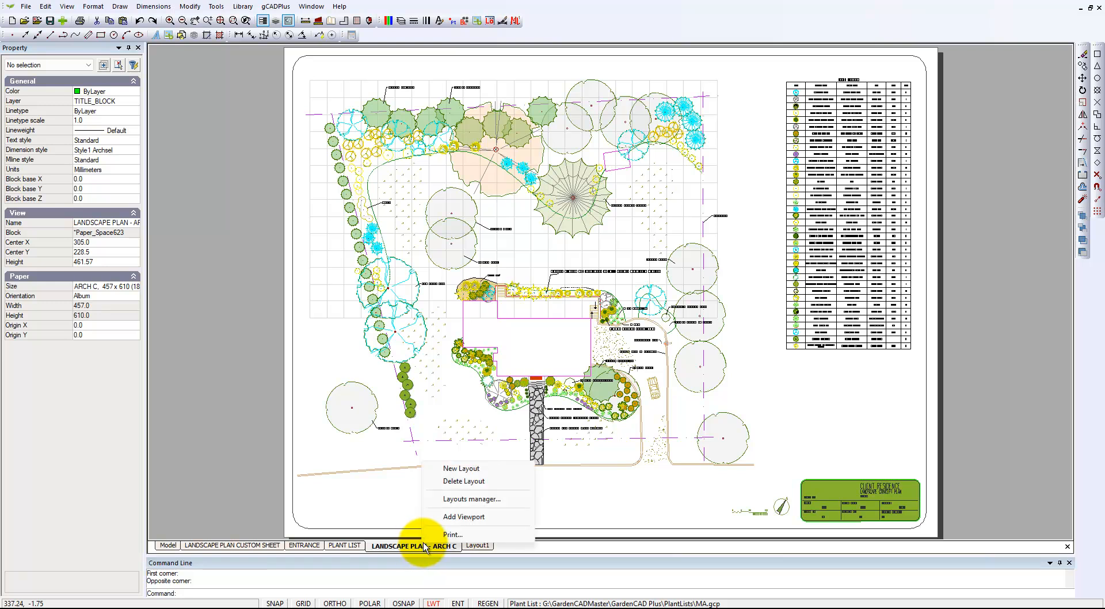
click(486, 500)
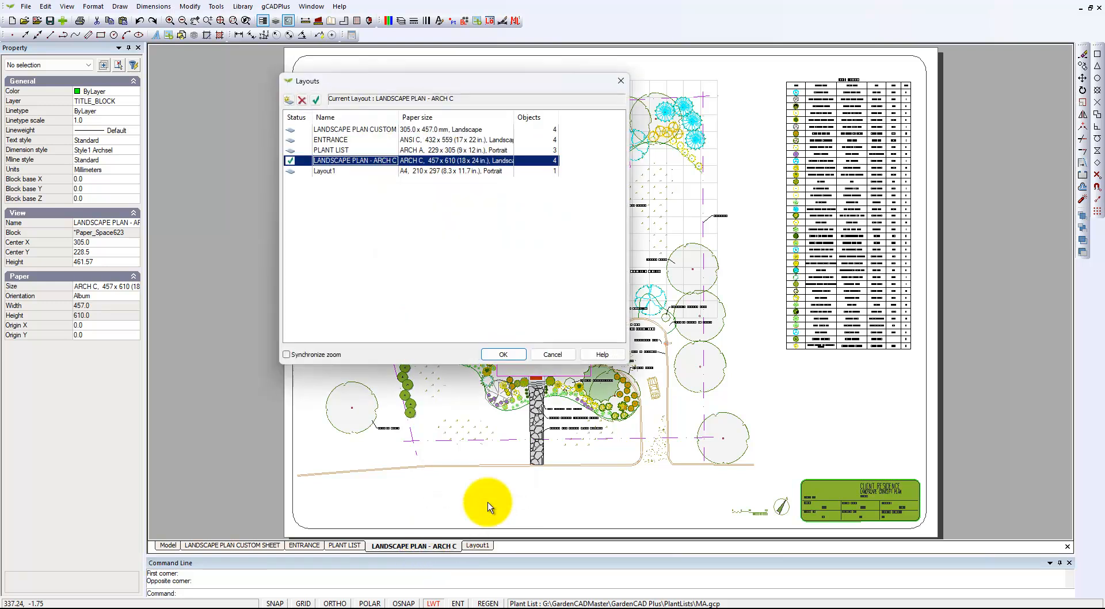
click(365, 152)
click(363, 160)
click(360, 160)
click(359, 160)
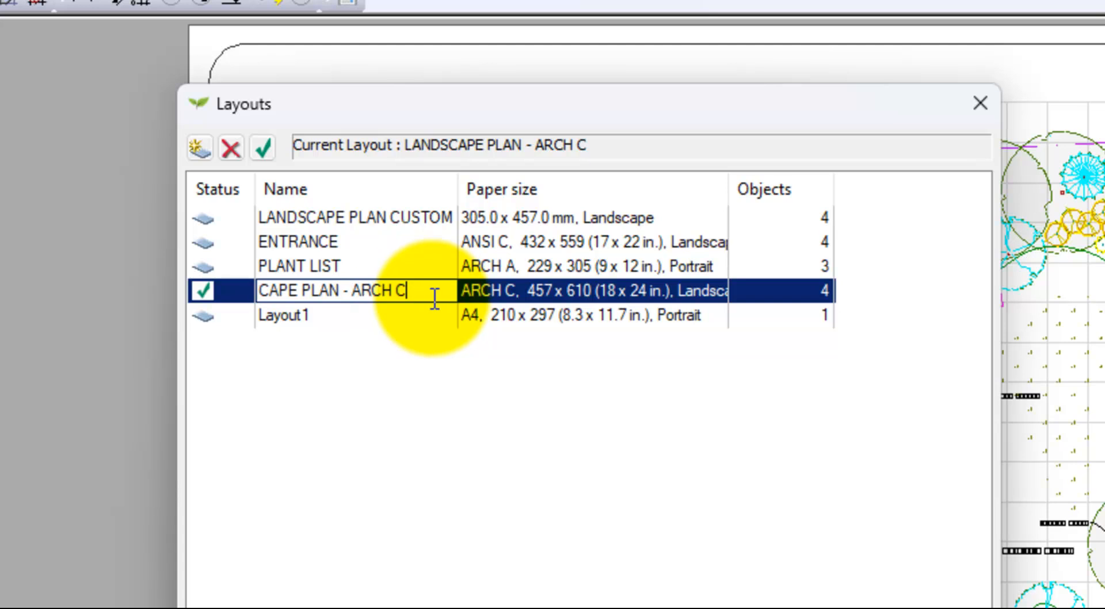
key(Home)
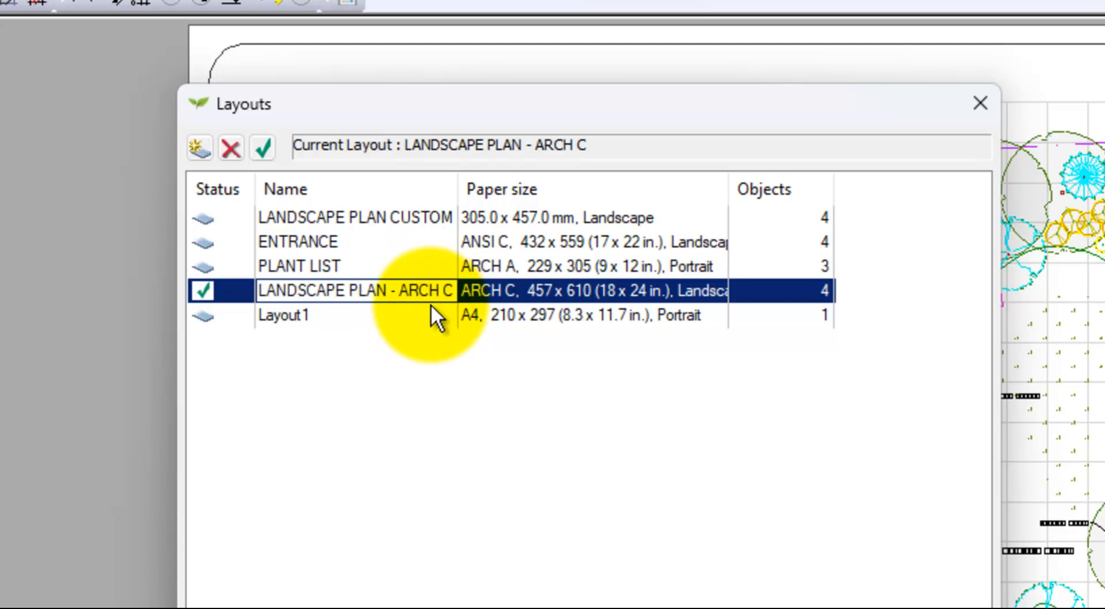
key(End)
text(- 1-192 Scale)
key(Return)
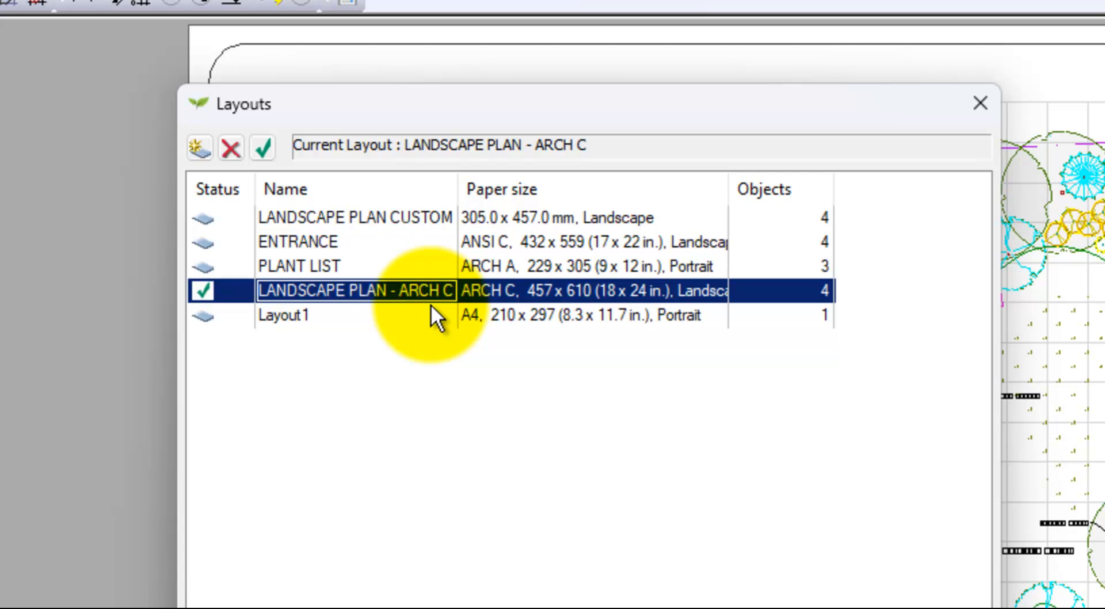
click(700, 608)
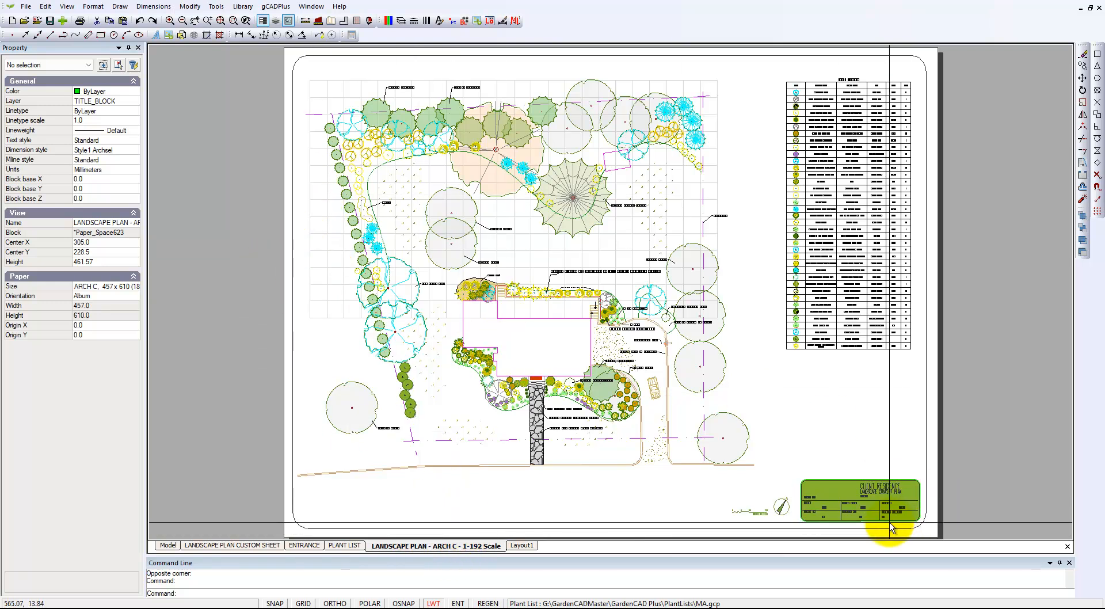
- Examine the scale entry in the layout's title block and return to the full sheet view
scroll(870, 512, up, 1)
scroll(868, 510, up, 3)
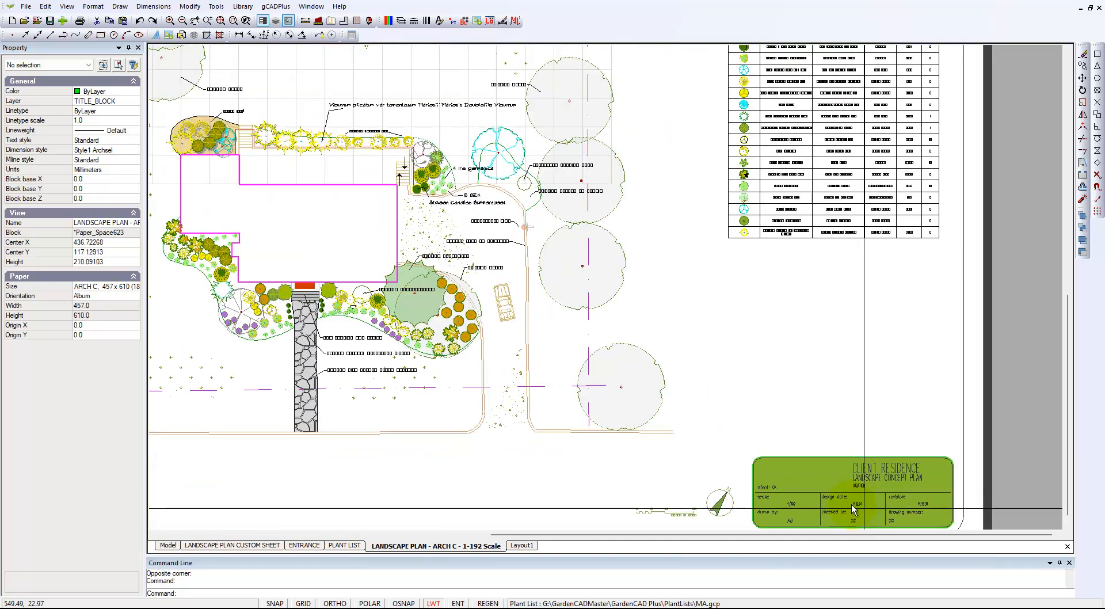
scroll(848, 518, up, 1)
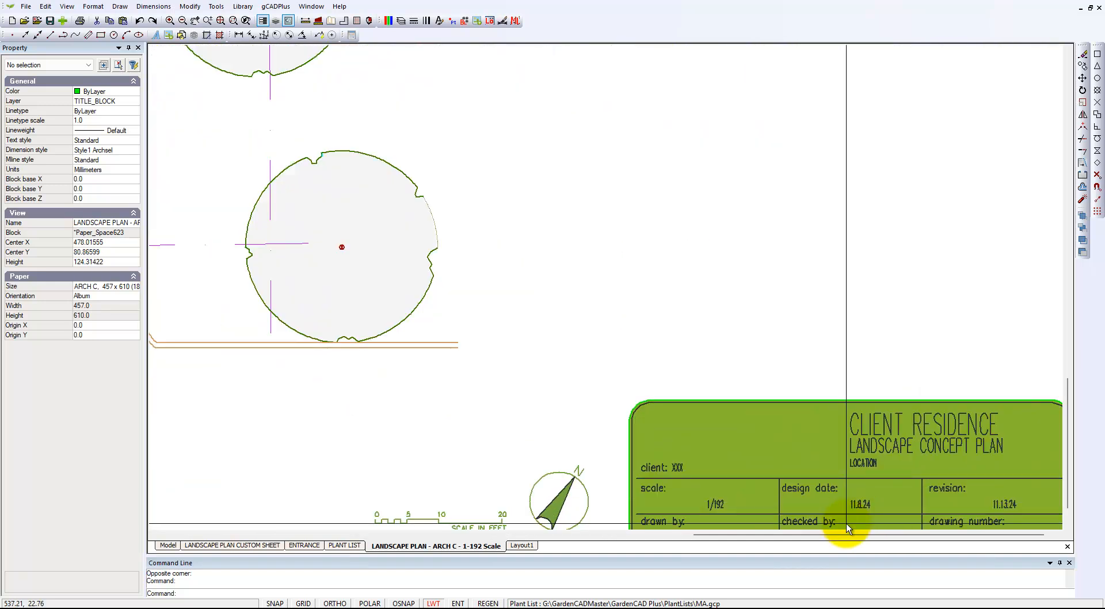
scroll(706, 507, down, 3)
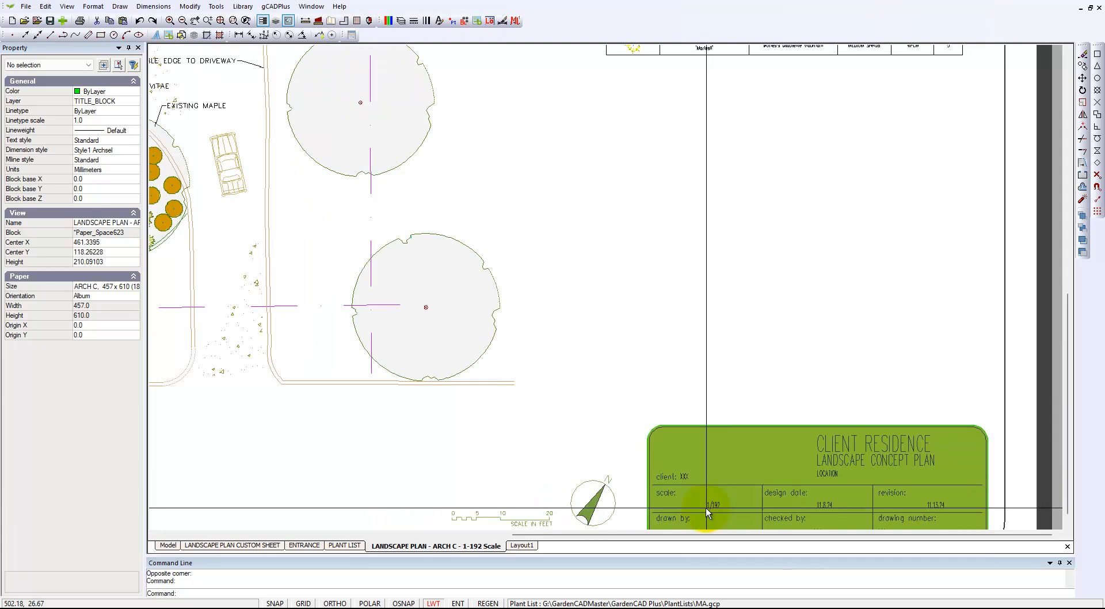
scroll(449, 518, down, 1)
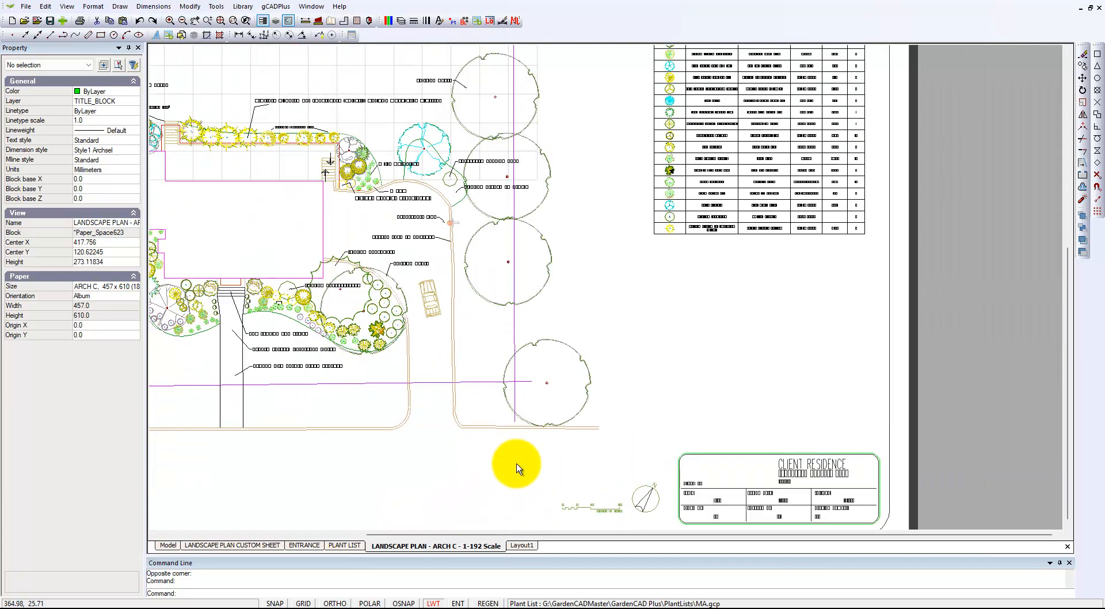
scroll(514, 464, down, 1)
right_click(514, 459)
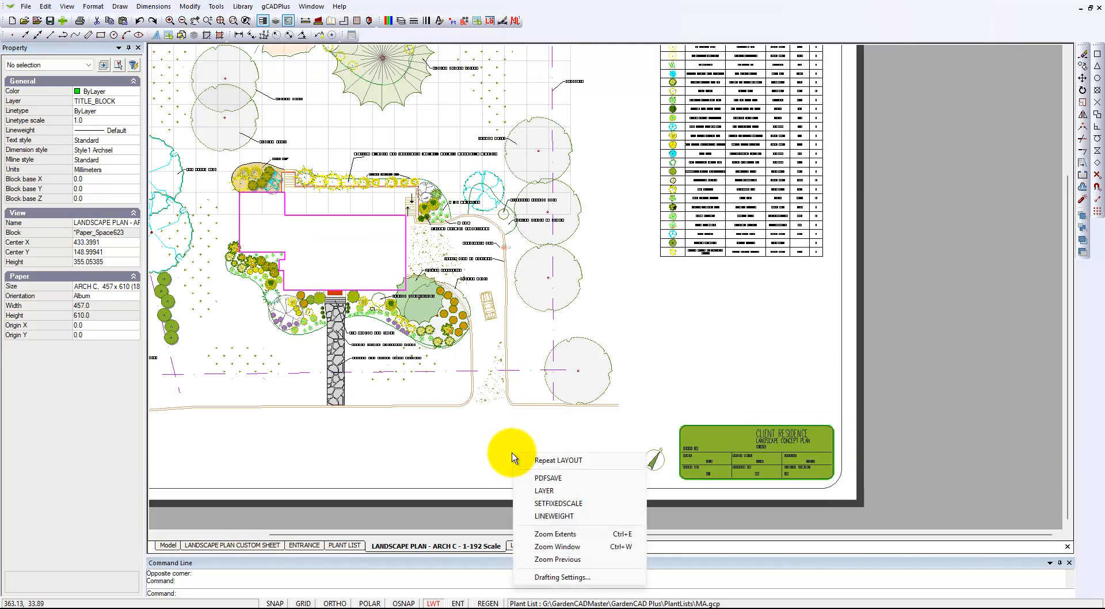
click(558, 535)
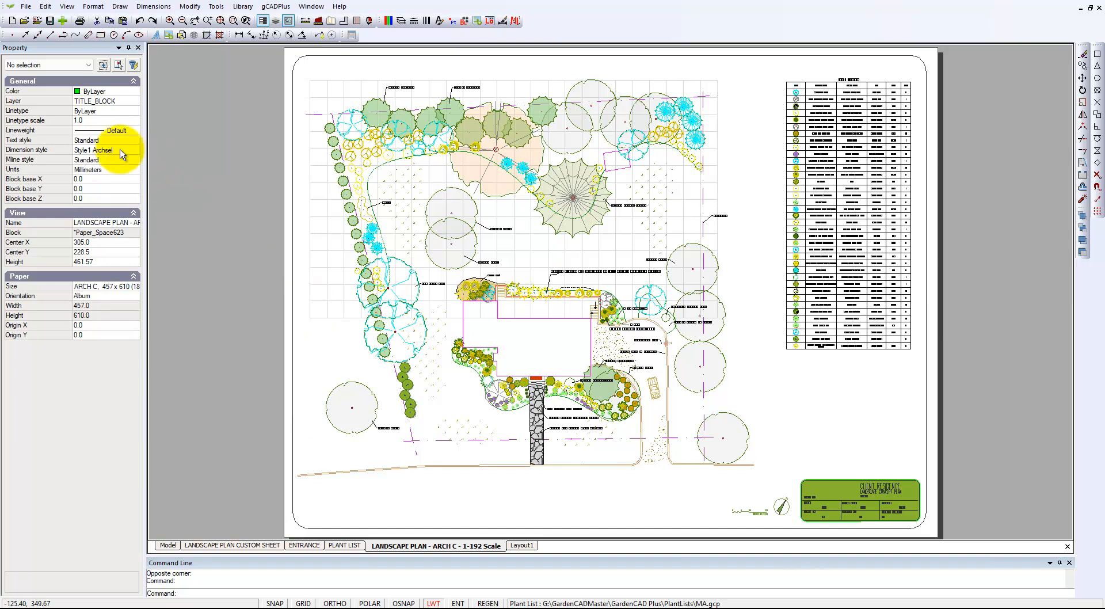
- Prepare the layout's print job on the Bullzip PDF Printer with print quality set to 1200dpi
click(24, 8)
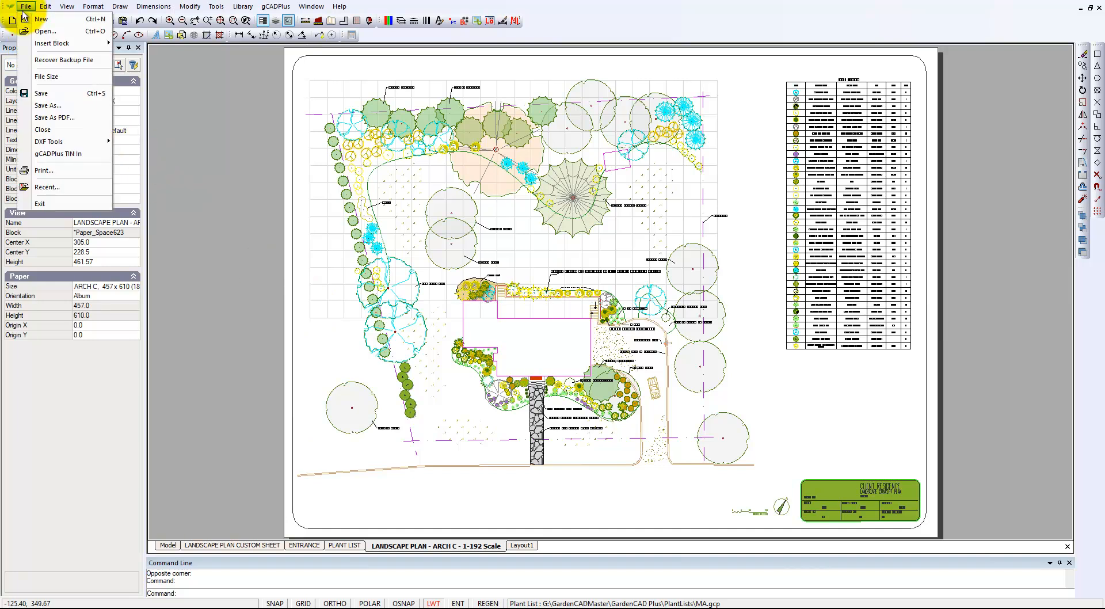
click(63, 171)
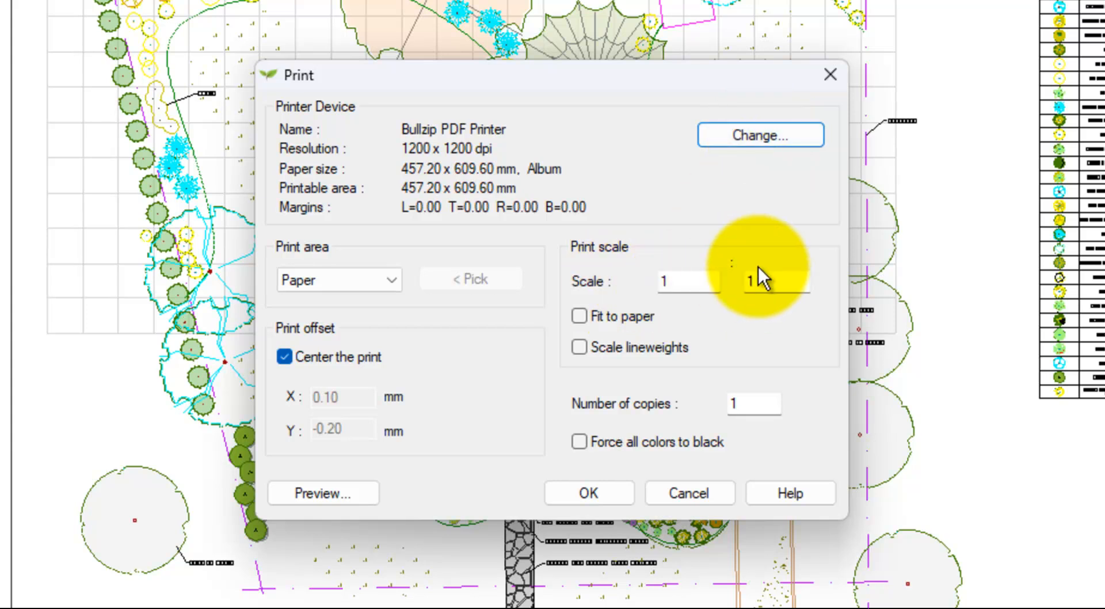
click(764, 133)
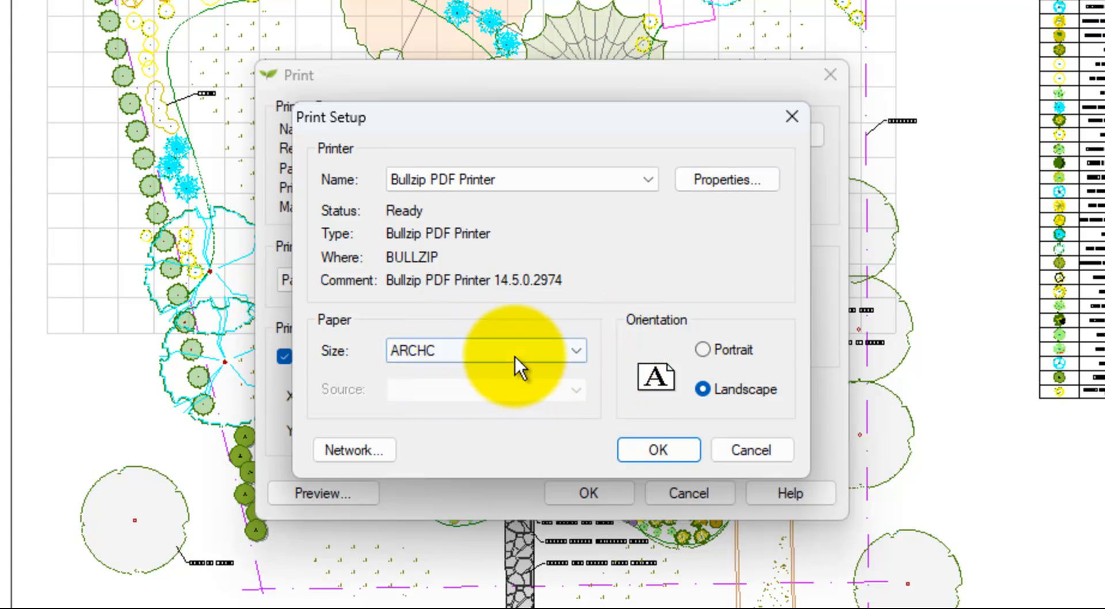
click(727, 178)
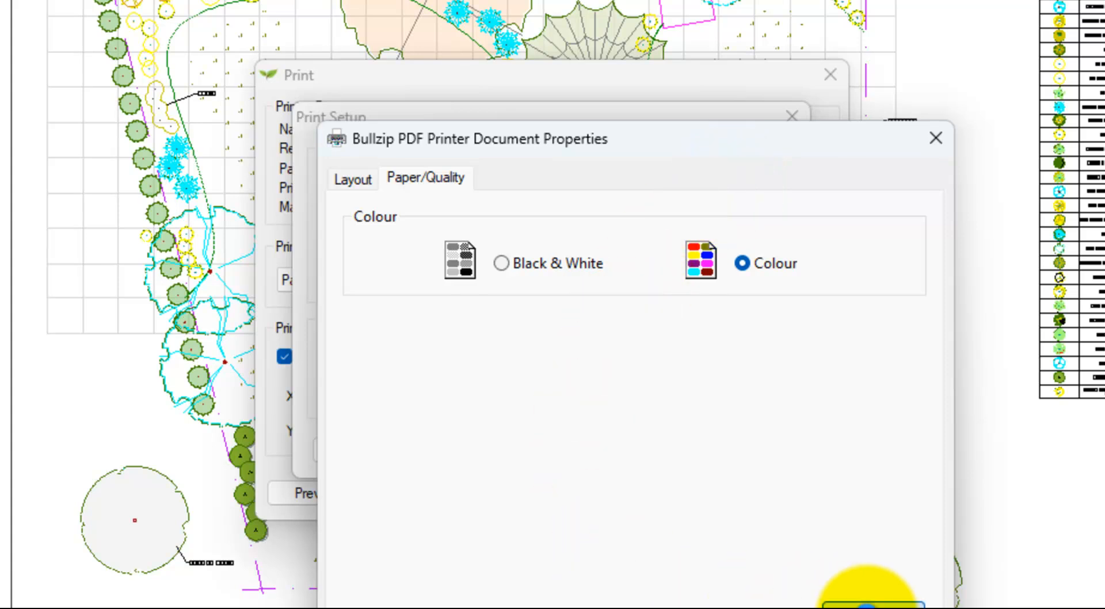
click(870, 604)
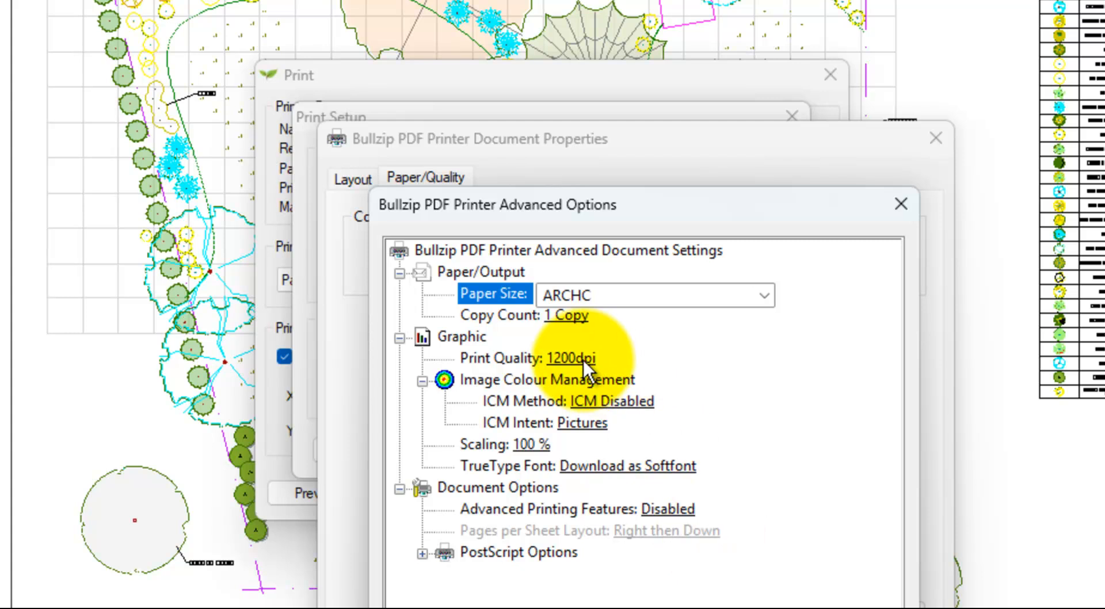
click(566, 358)
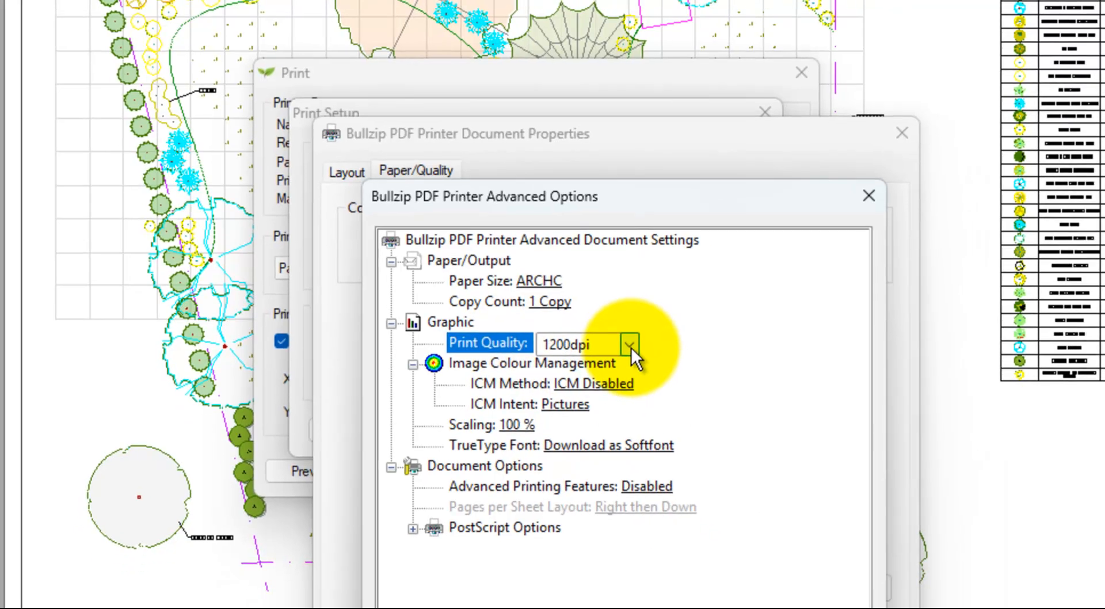
click(648, 360)
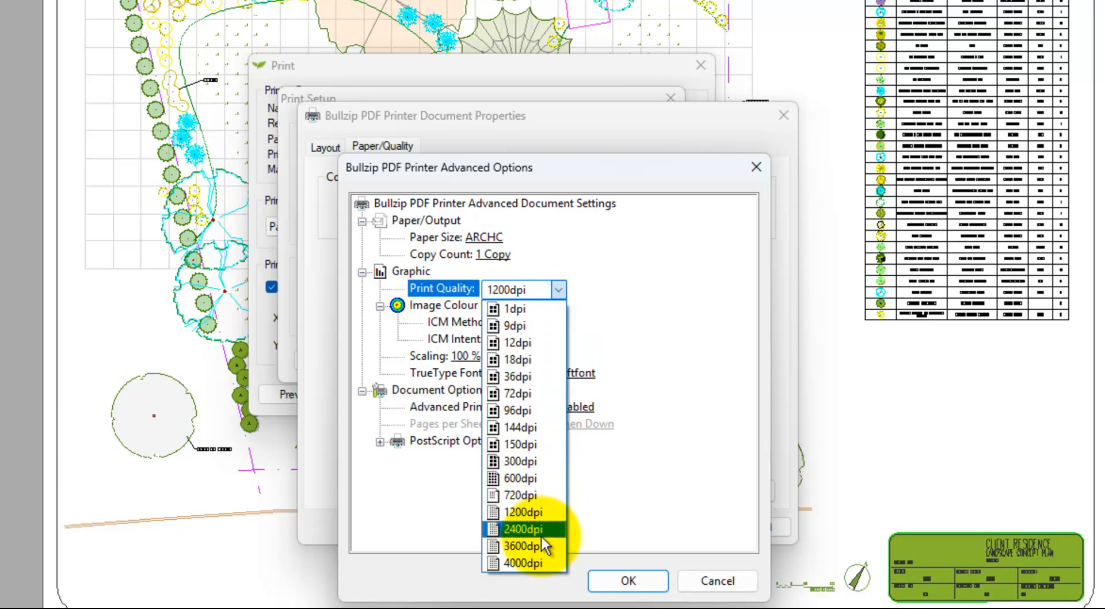
click(517, 512)
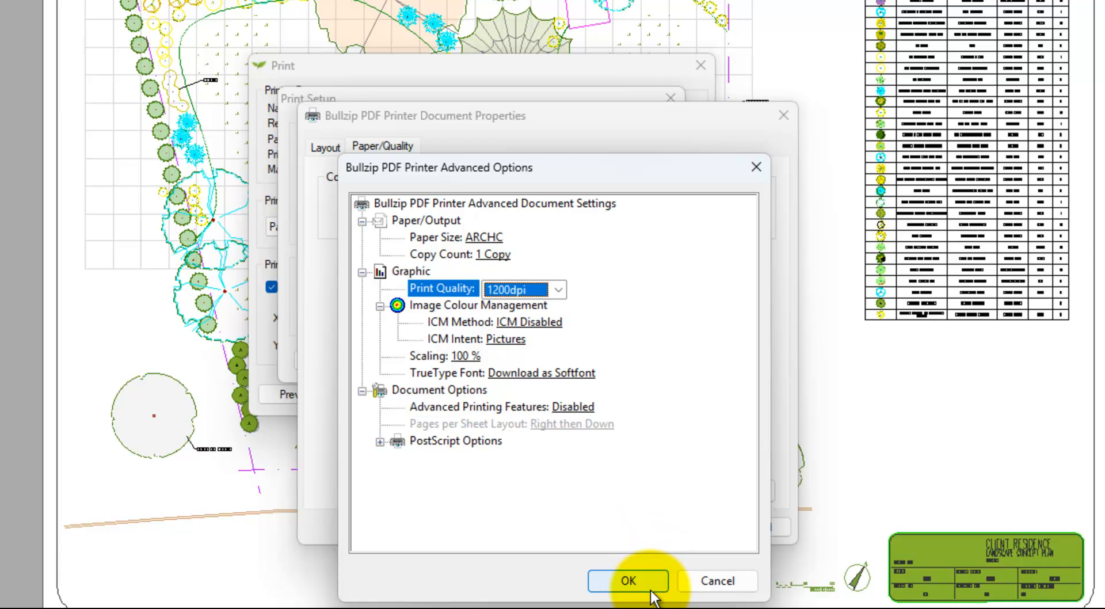
click(633, 582)
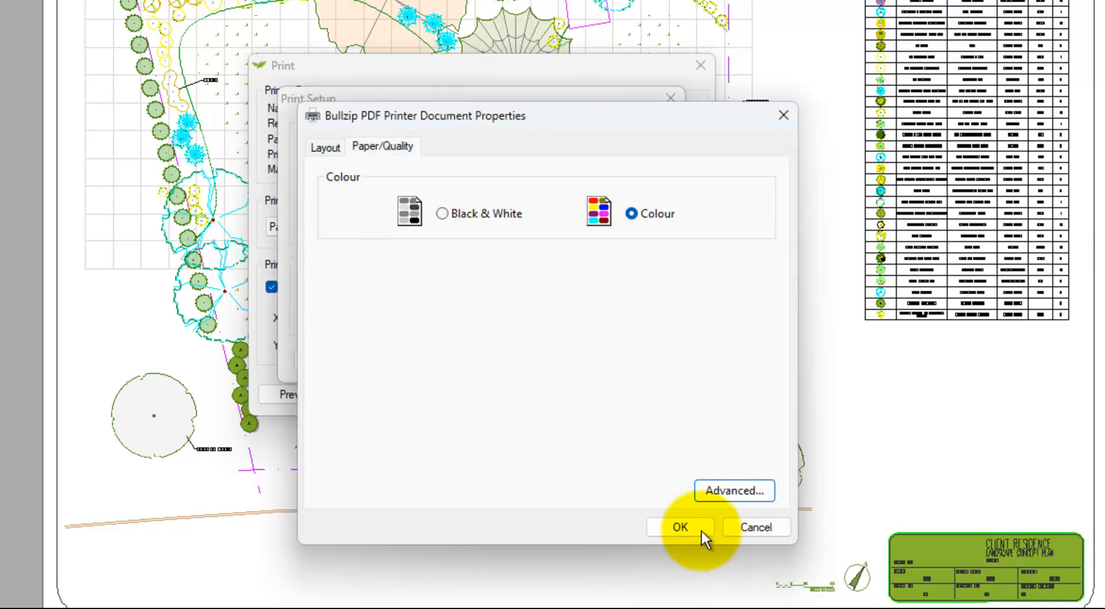
click(680, 527)
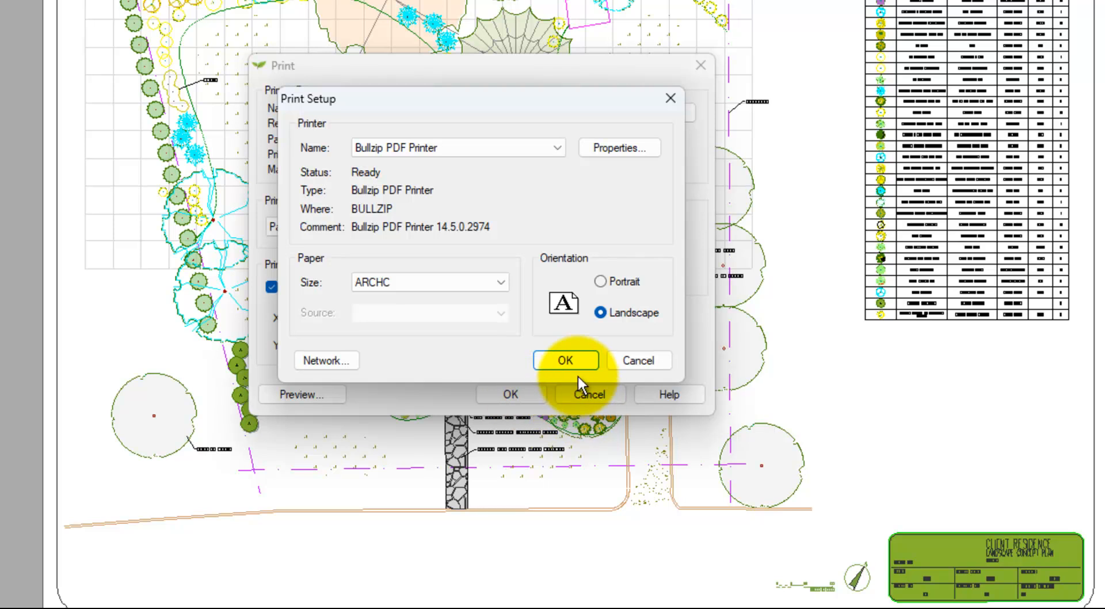
click(565, 360)
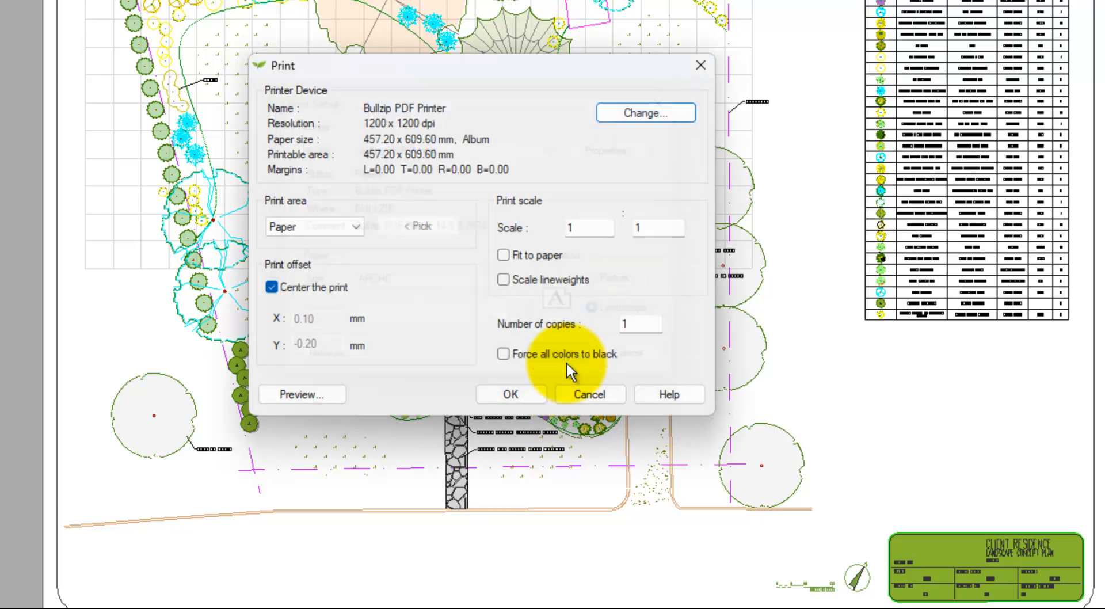
- Print the layout to a PDF on the desktop named "GCADPlus PRINT BULLZIP 1-192" and dismiss the completion notification
click(515, 397)
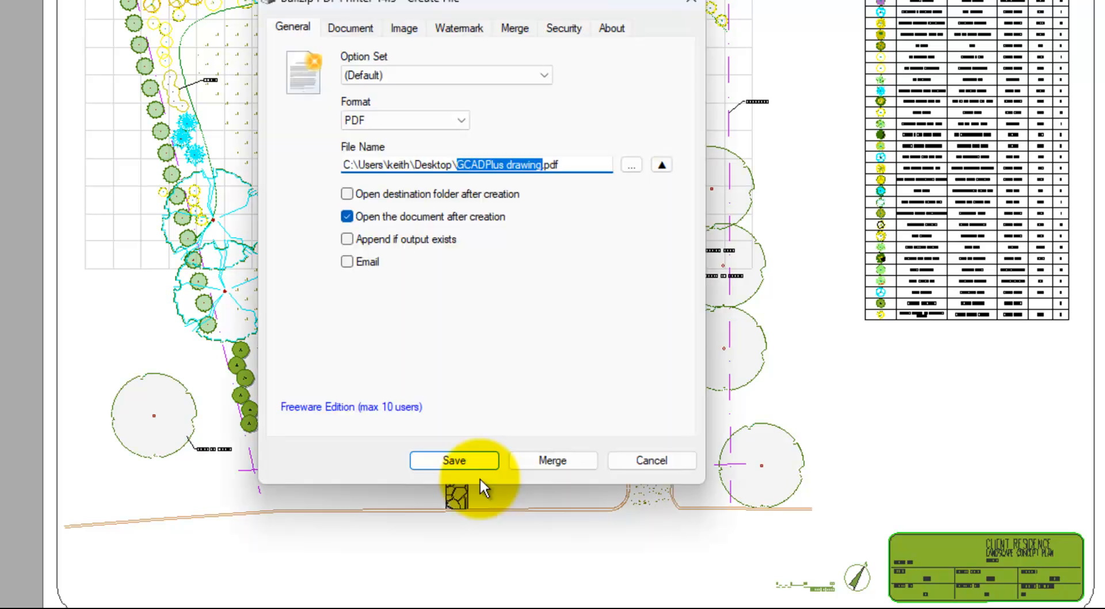
click(510, 166)
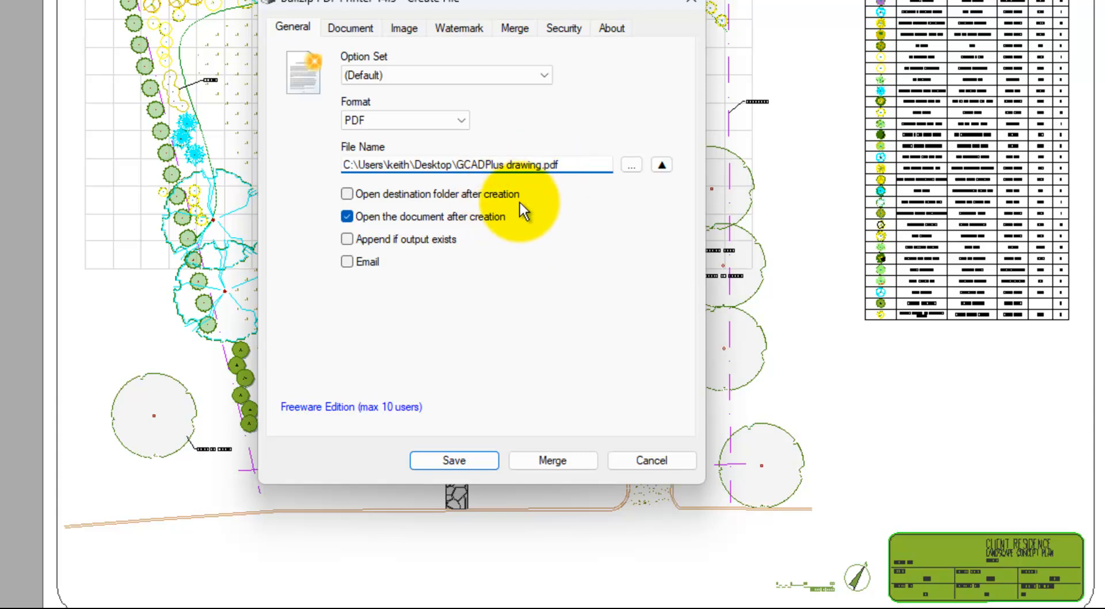
key(BackSpace)
key(BackSpace)
key(BackSpace)
key(BackSpace)
key(BackSpace)
key(BackSpace)
key(BackSpace)
text(PRINT BULLZIP 1-192)
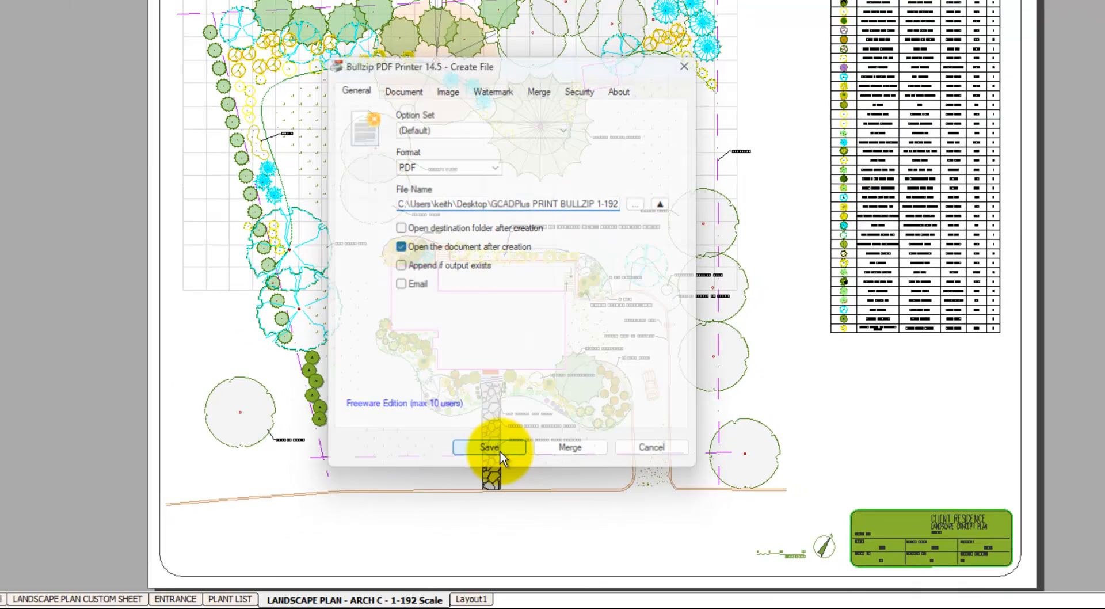
click(471, 462)
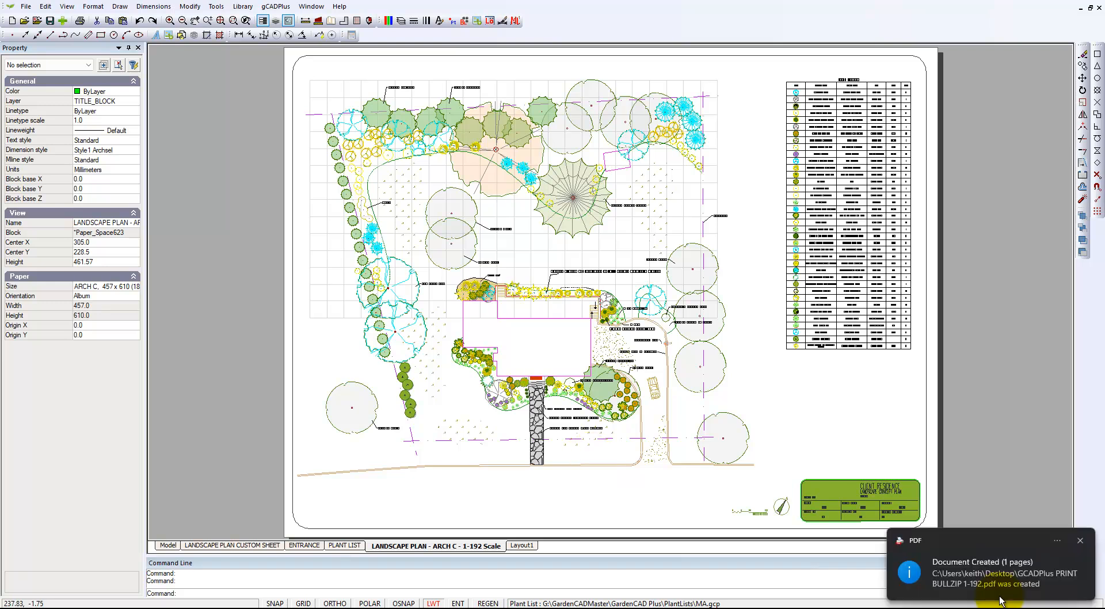
click(1080, 542)
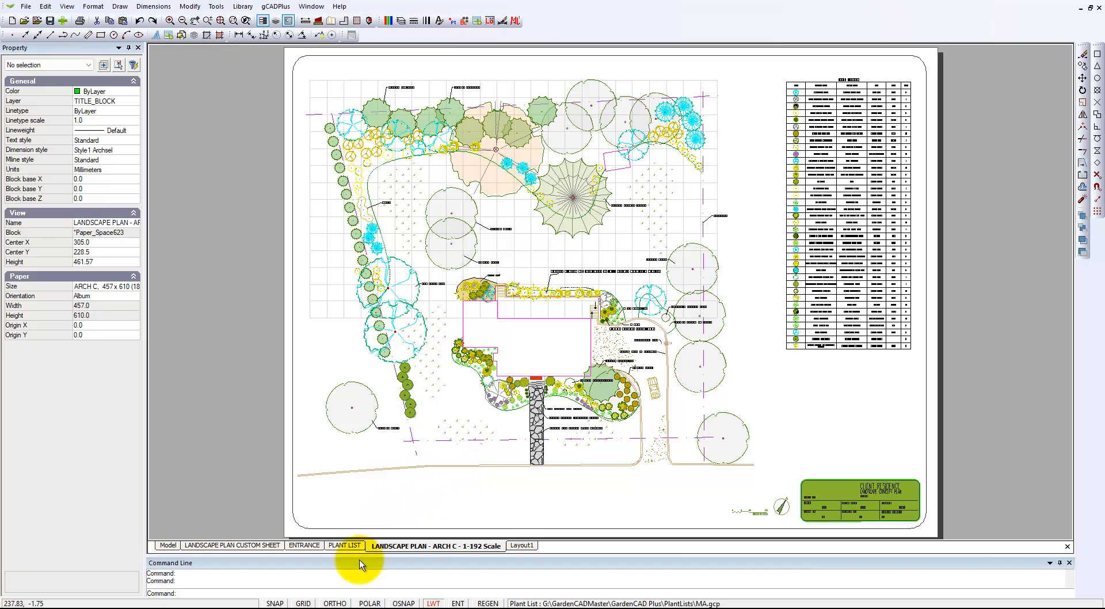
- Switch to File Explorer, browse to the user's Desktop folder on Local Disk (C:), and open GCADPlus PRINT BULLZIP 1-192.pdf
mouse_move(357, 608)
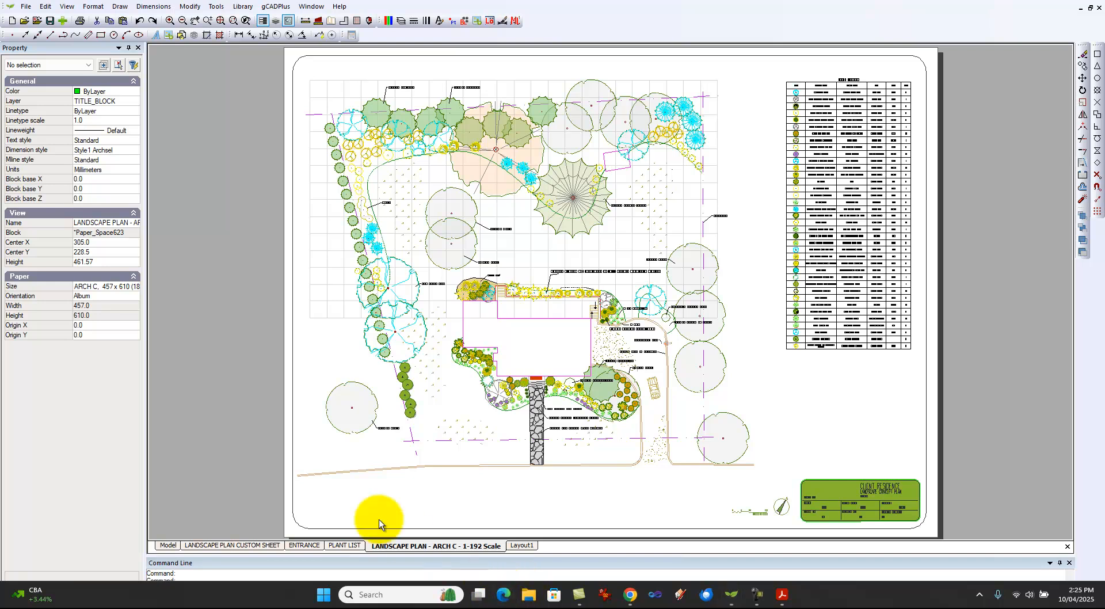
key(super+e)
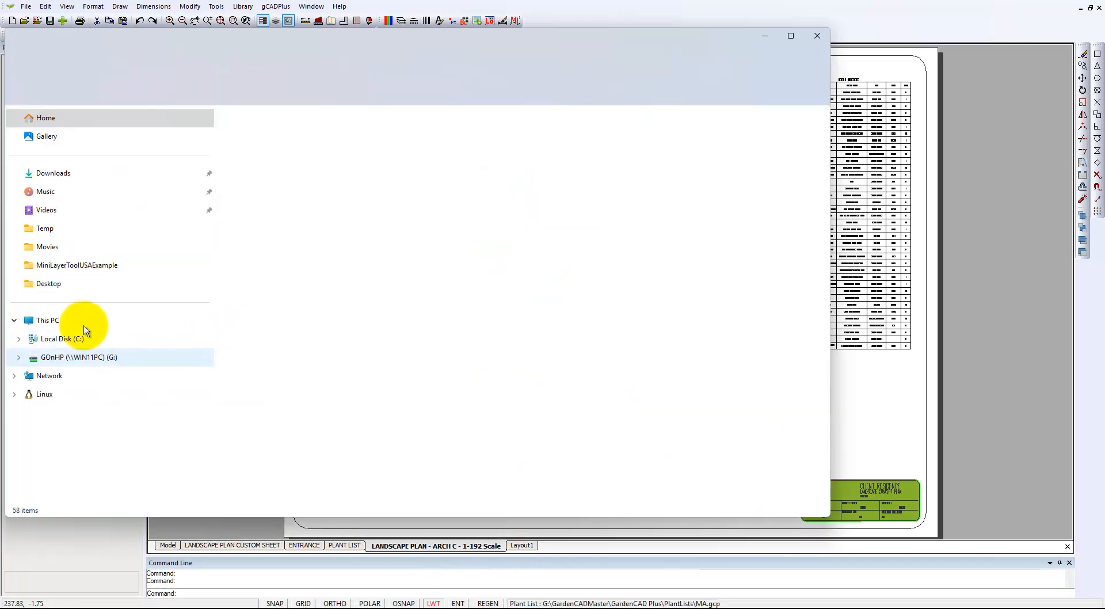
click(74, 323)
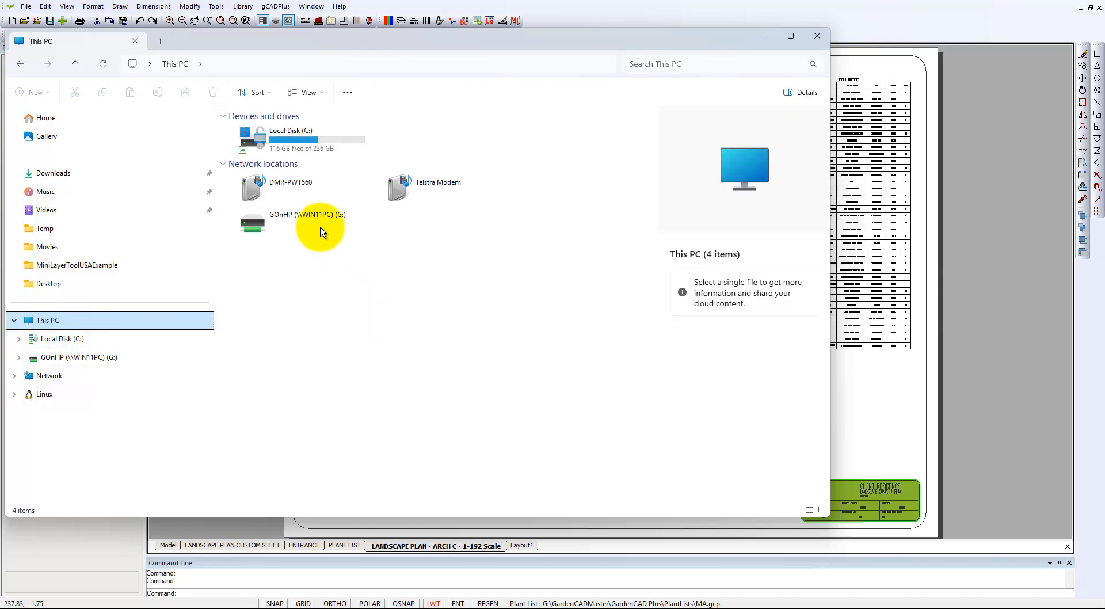
double_click(281, 151)
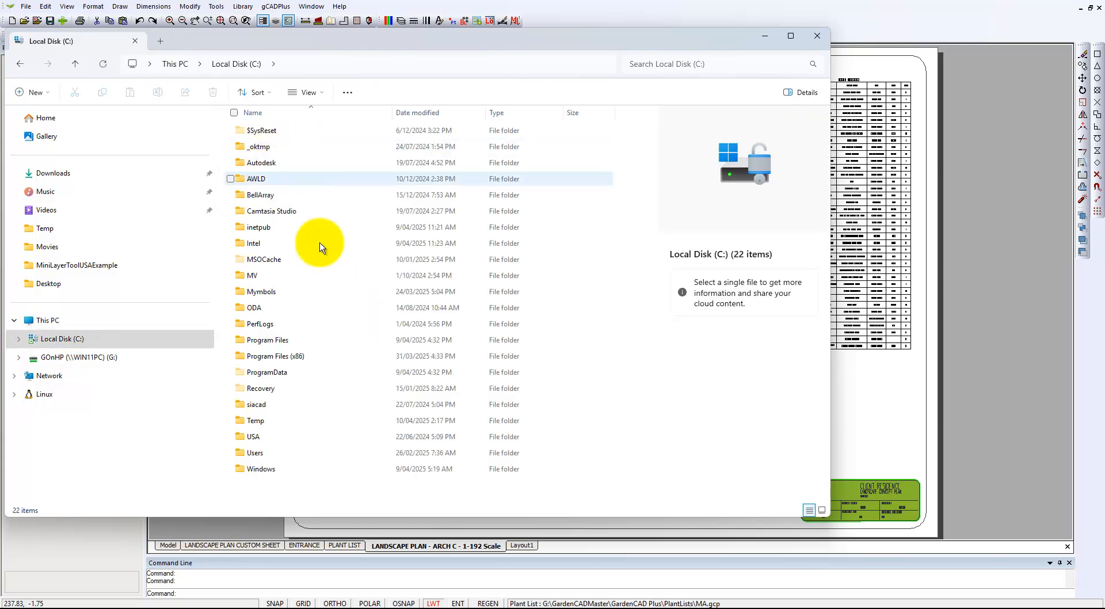
double_click(272, 452)
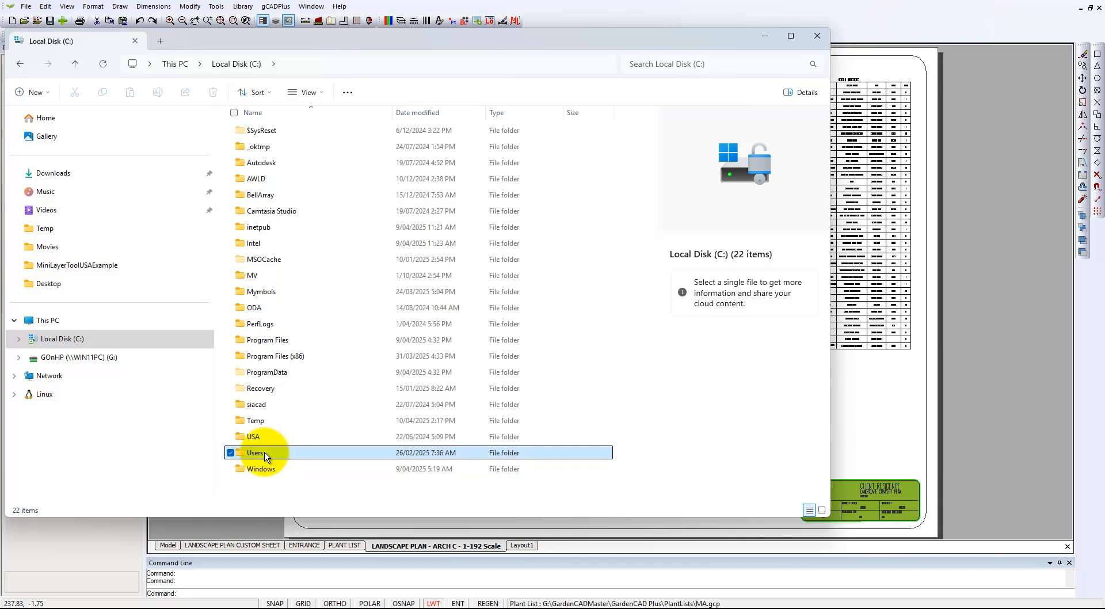
double_click(233, 145)
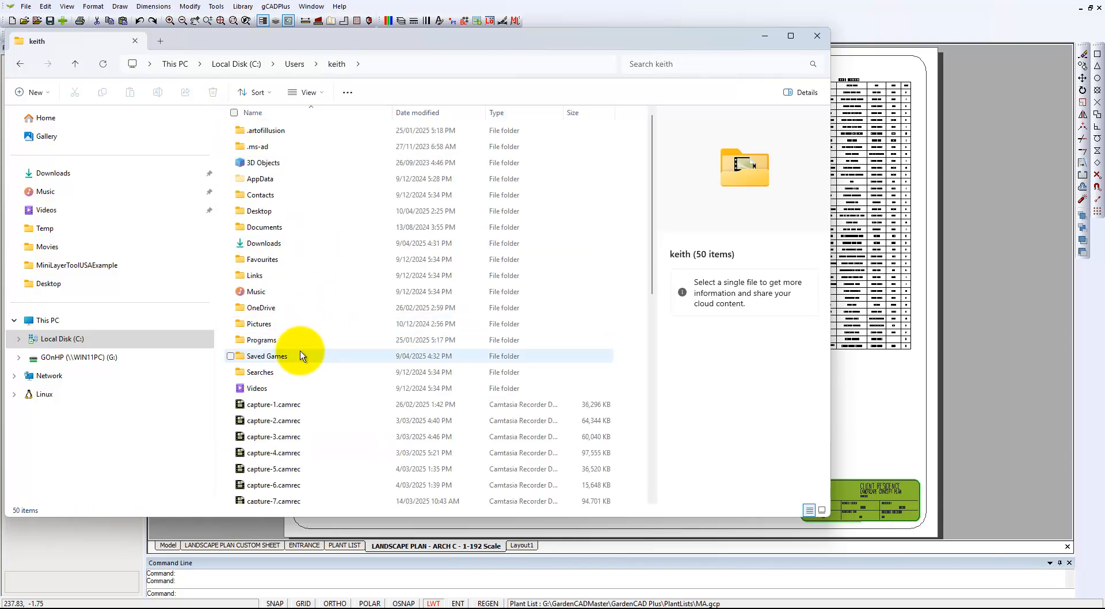
double_click(245, 211)
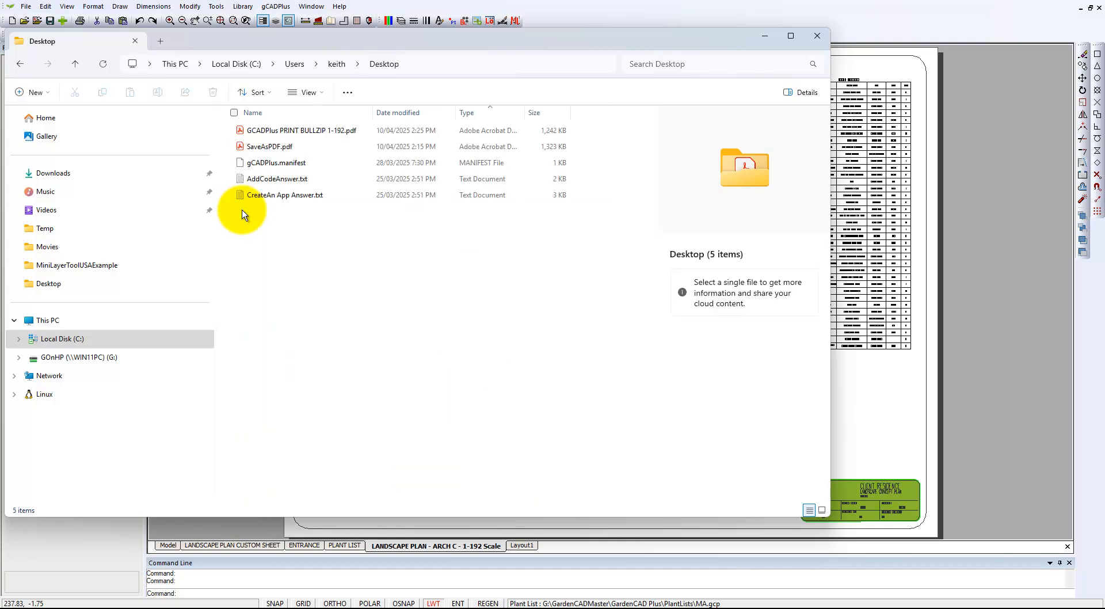
click(259, 135)
right_click(255, 130)
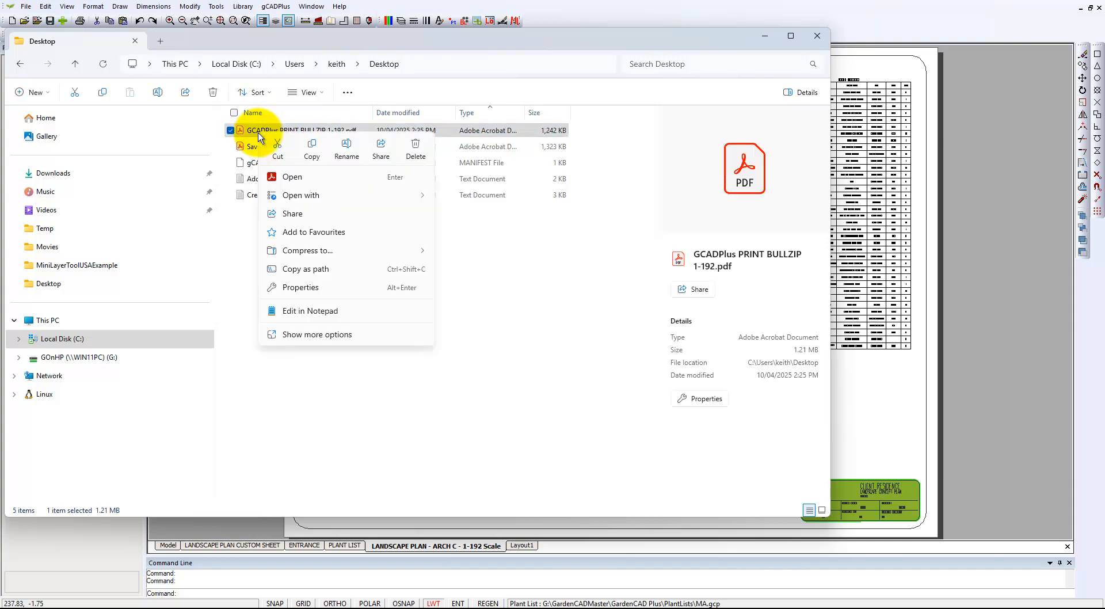
click(298, 177)
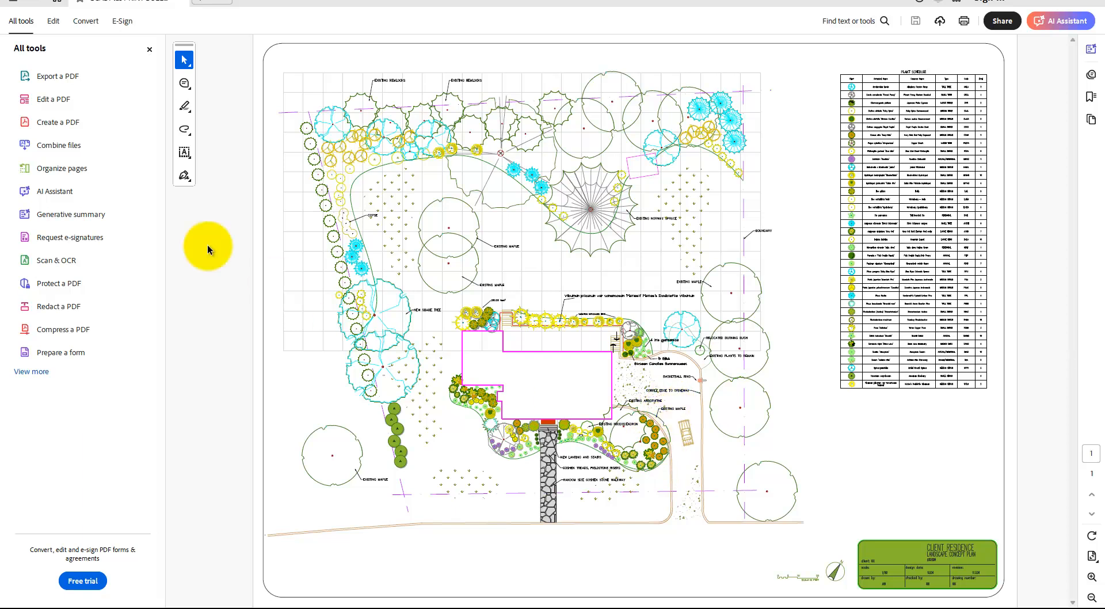
- Hide the PDF viewer's list of tools and examine the planting symbols and labels in the plan's upper area up close
click(148, 50)
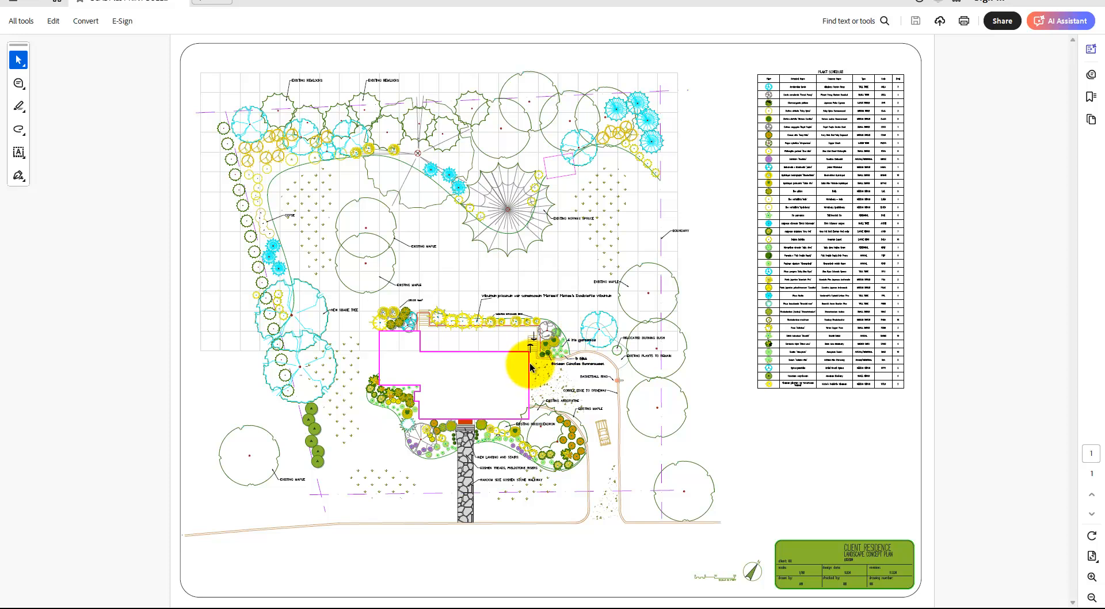
click(1094, 584)
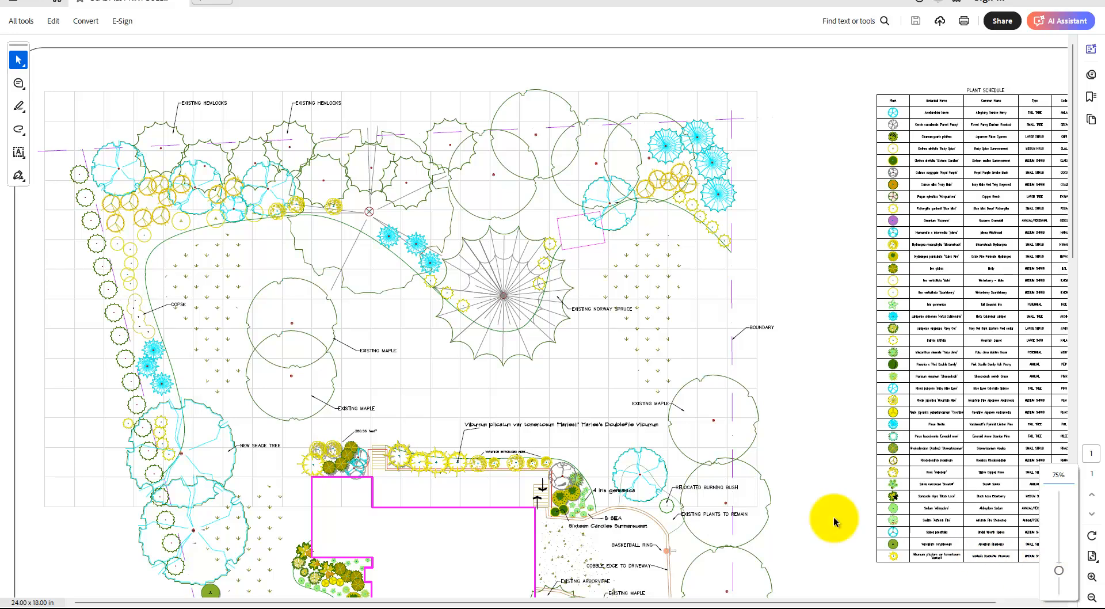
click(1092, 578)
click(1093, 578)
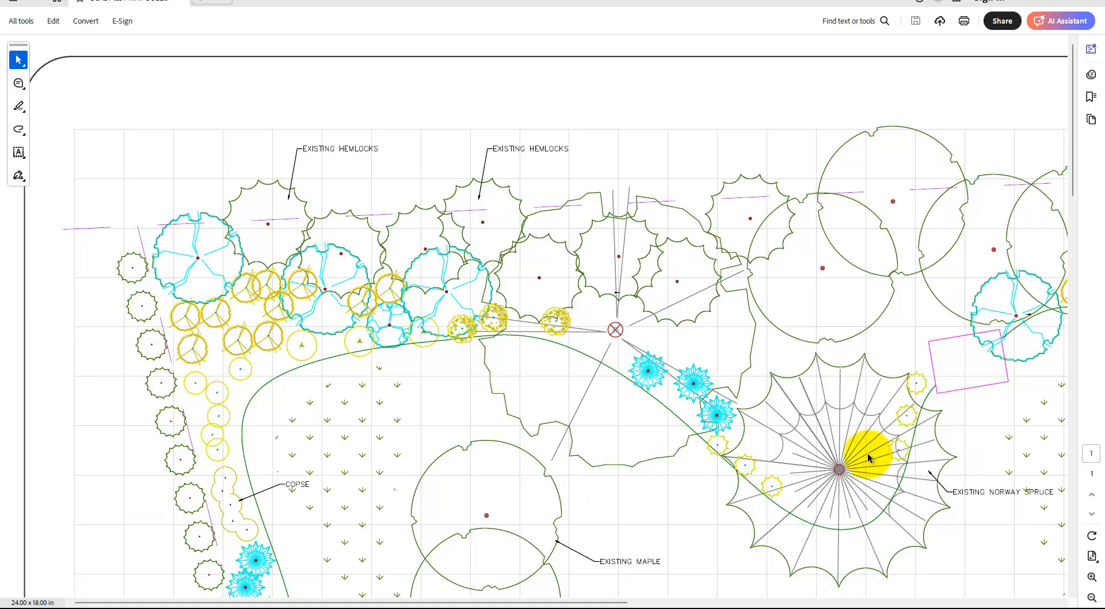
text(entirely)
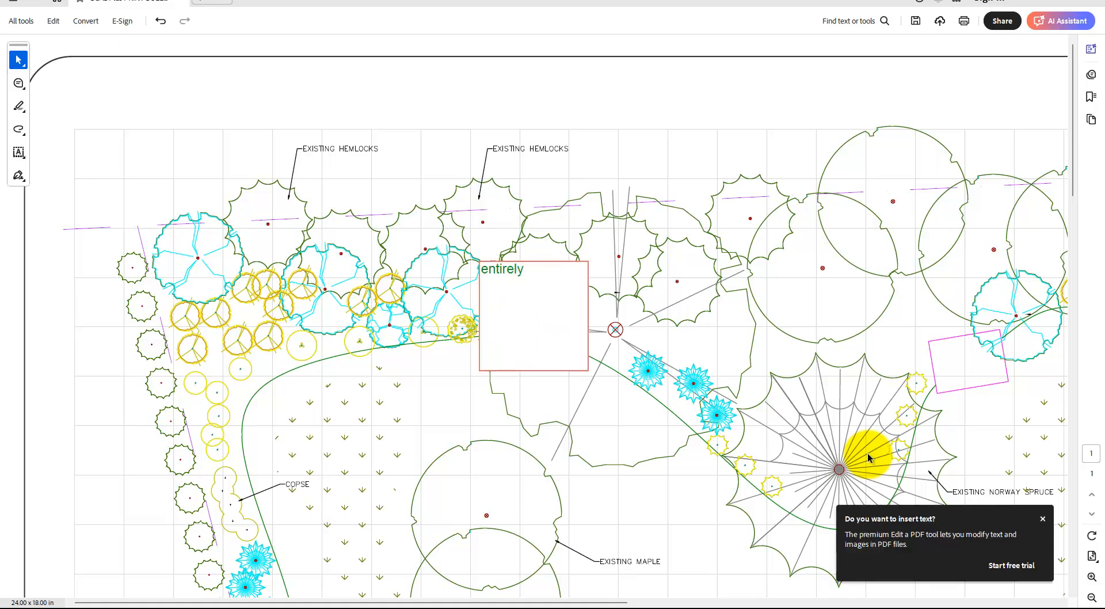
key(ctrl+f)
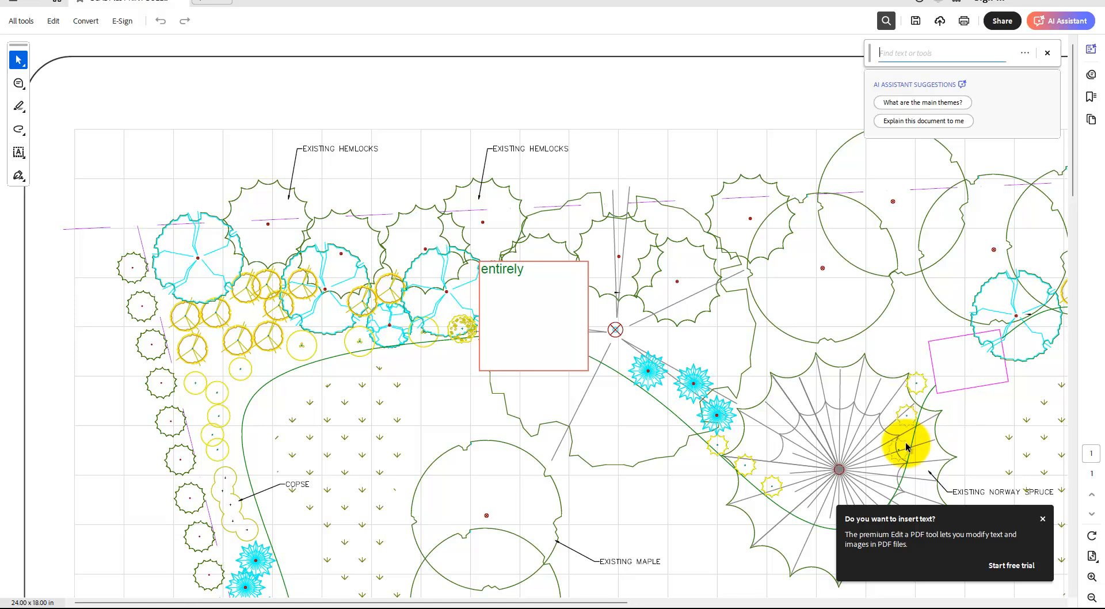
click(1043, 520)
- Examine the printed planting beds, hedge and stone walkway in front of the house in the PDF
scroll(520, 291, down, 3)
scroll(520, 292, down, 14)
scroll(620, 317, down, 9)
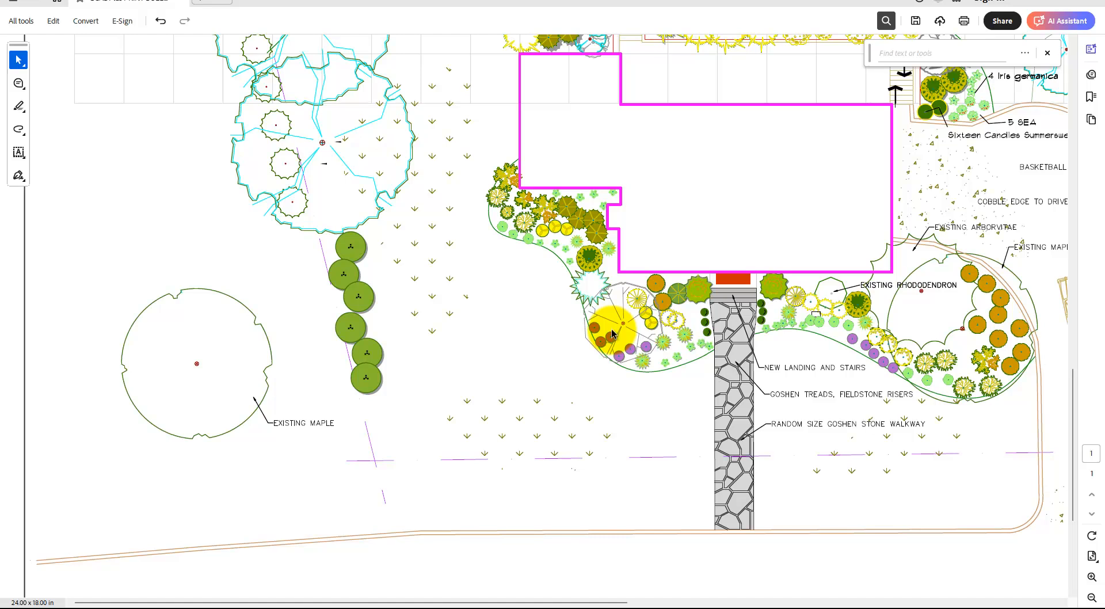
scroll(614, 344, down, 3)
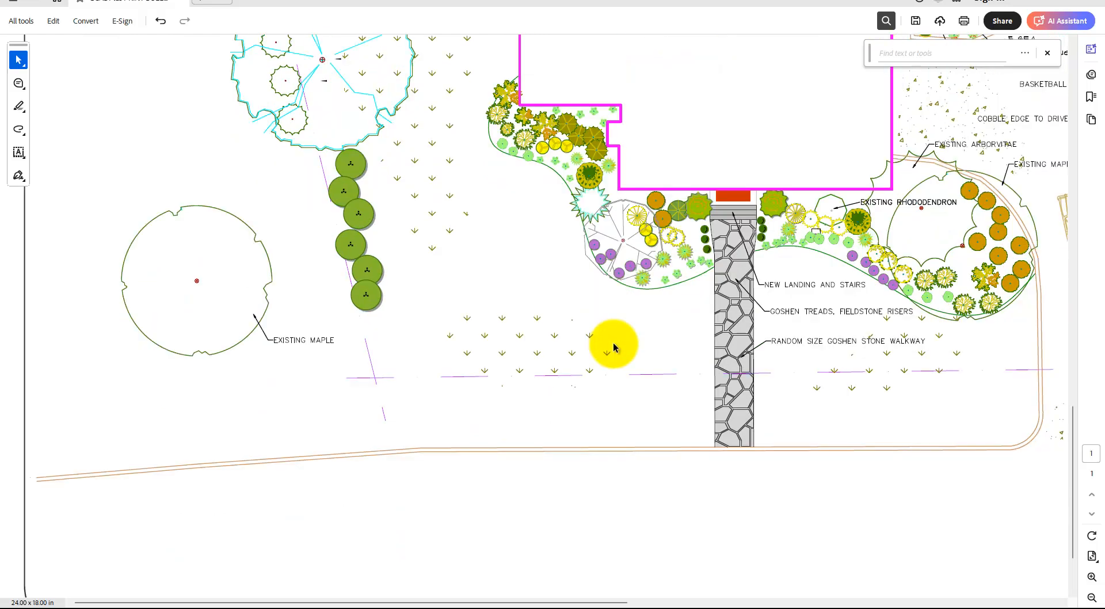
scroll(614, 344, up, 3)
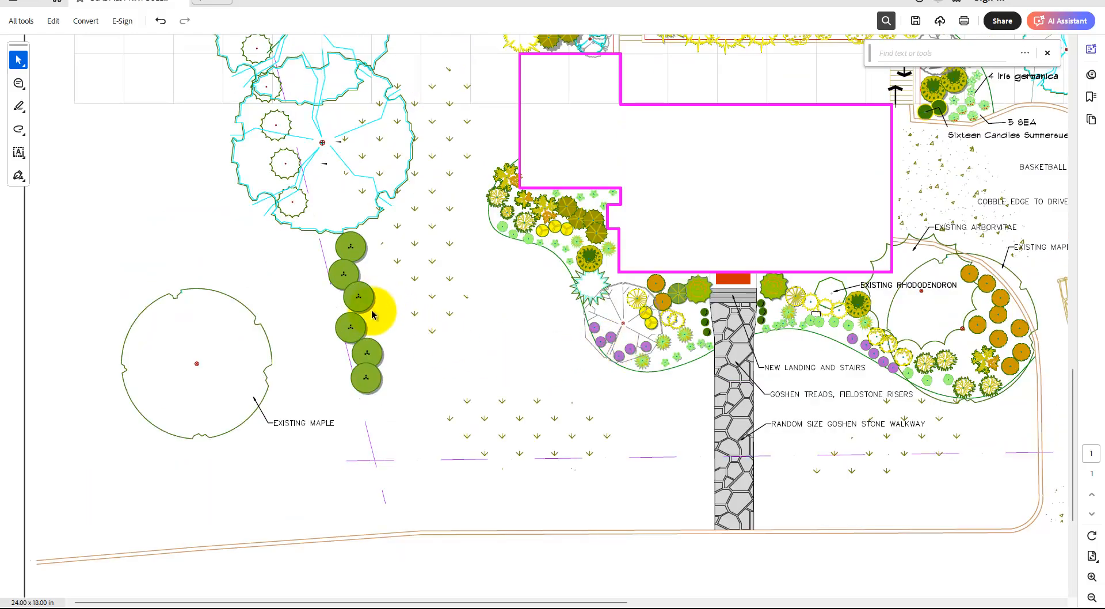